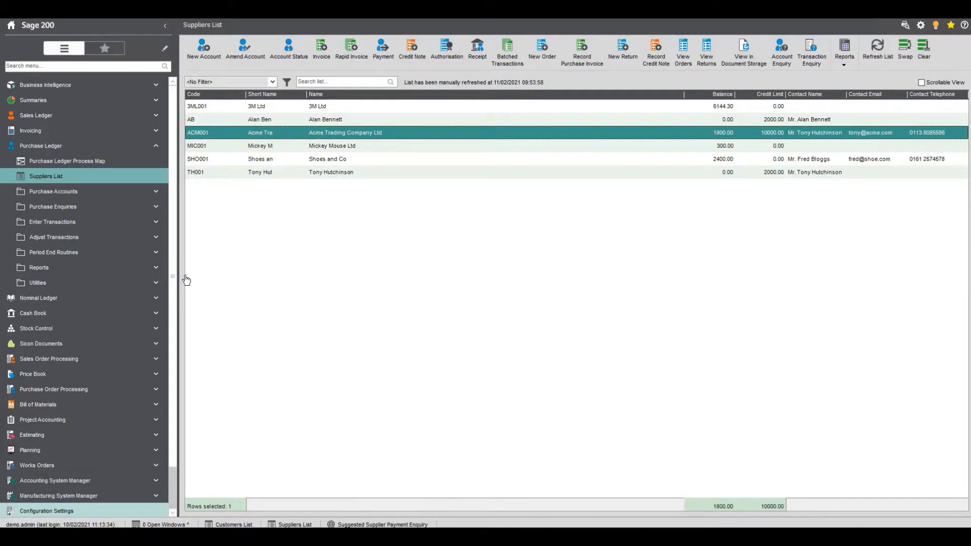
Generate suggested supplier payments with remittance date 28/02/2021, removing the existing suggested payments file and skipping the report
click(86, 254)
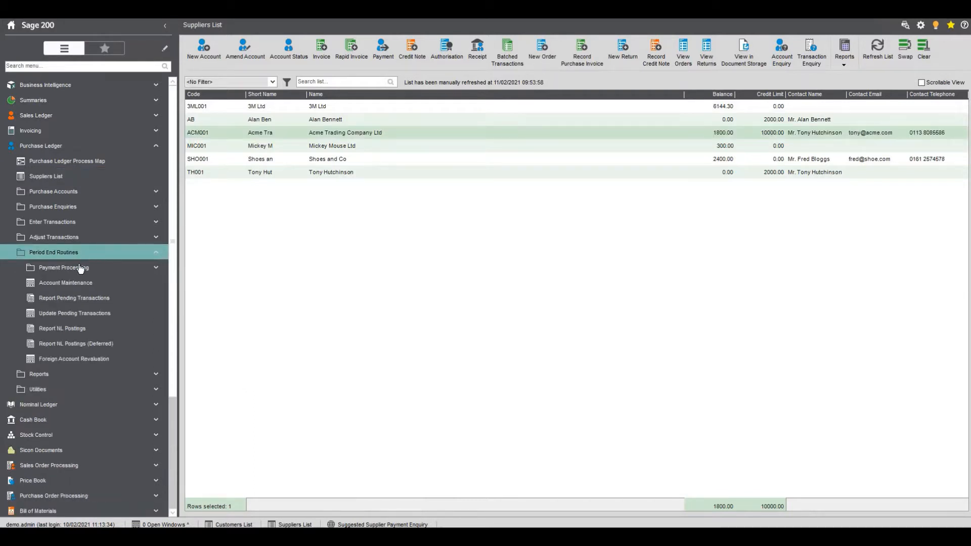
click(84, 268)
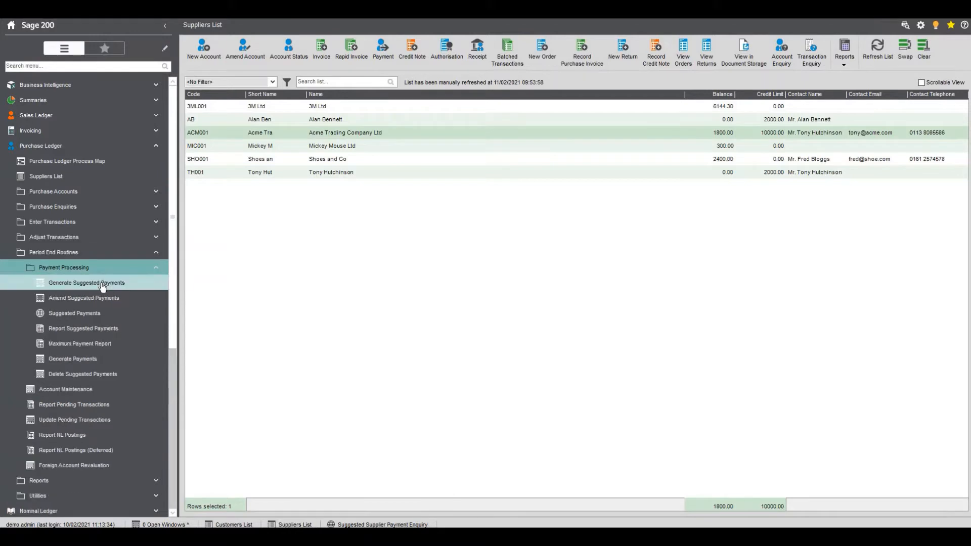
click(116, 283)
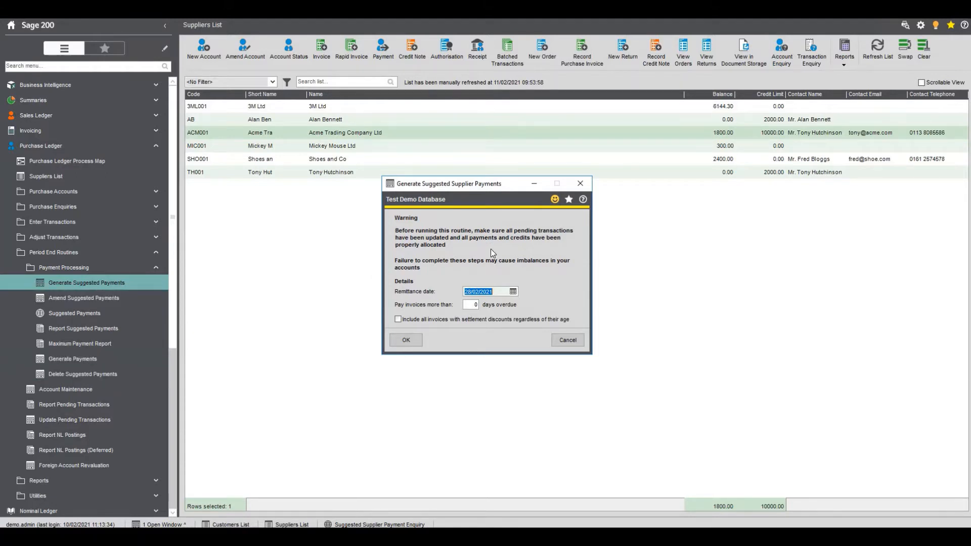
click(497, 293)
drag(455, 294, 508, 297)
click(407, 341)
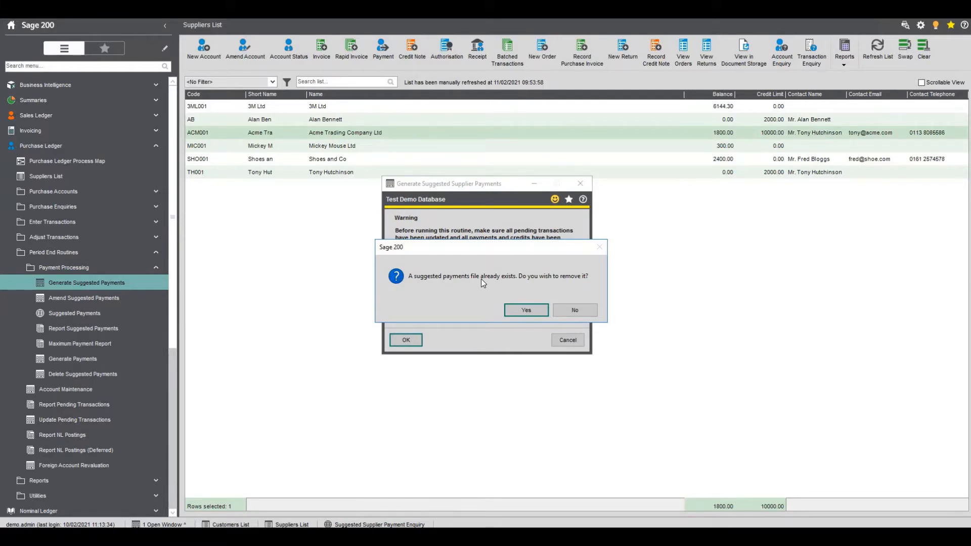
click(544, 309)
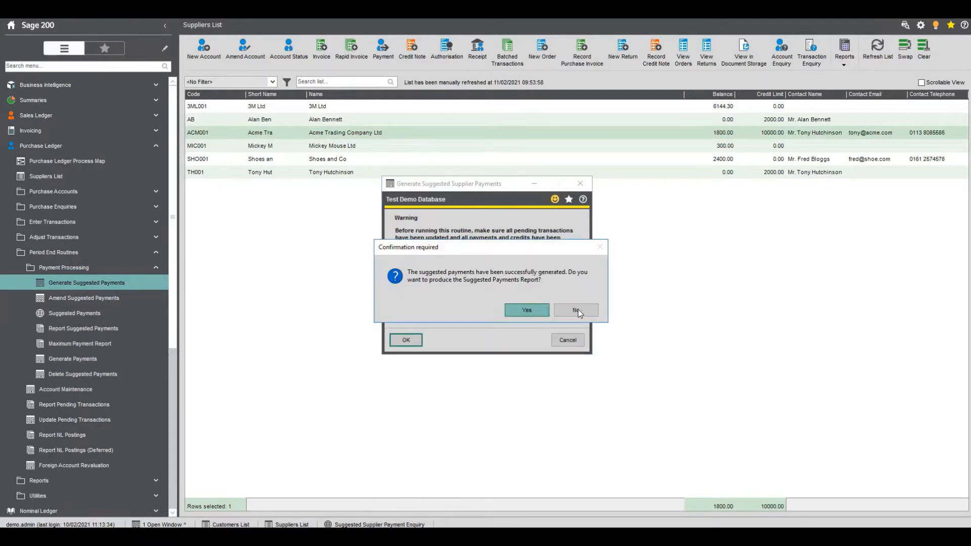
click(577, 311)
click(578, 309)
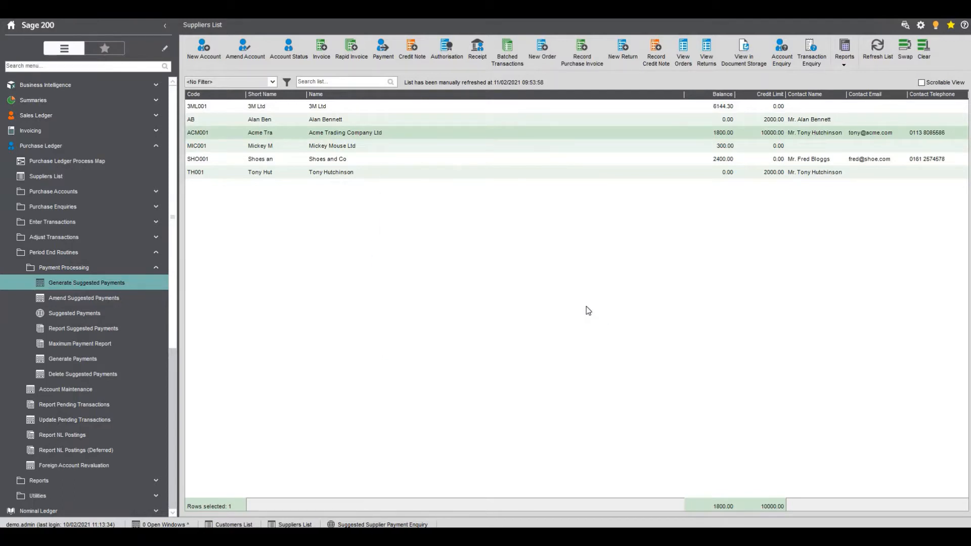
Delete all suggested supplier payments and close the deletion window
click(108, 374)
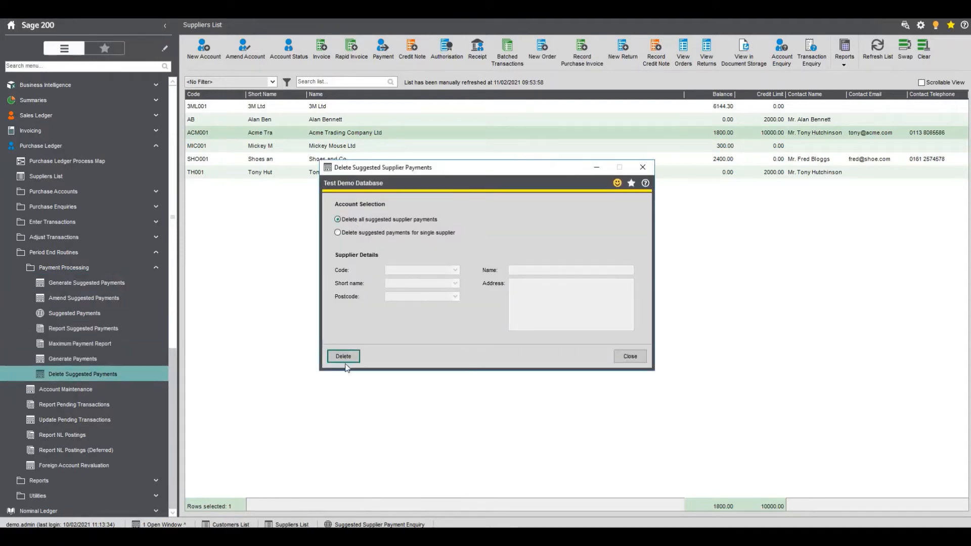
click(344, 357)
click(517, 309)
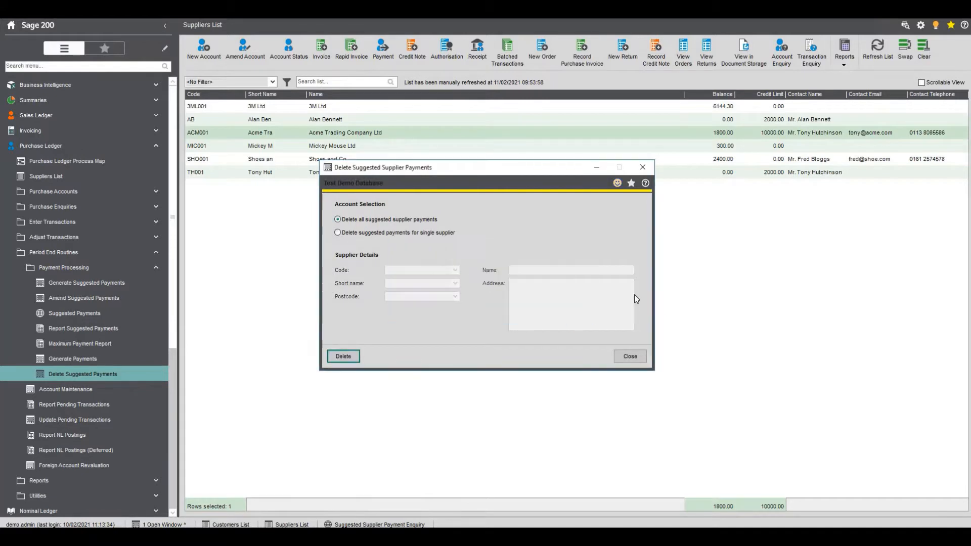
click(640, 167)
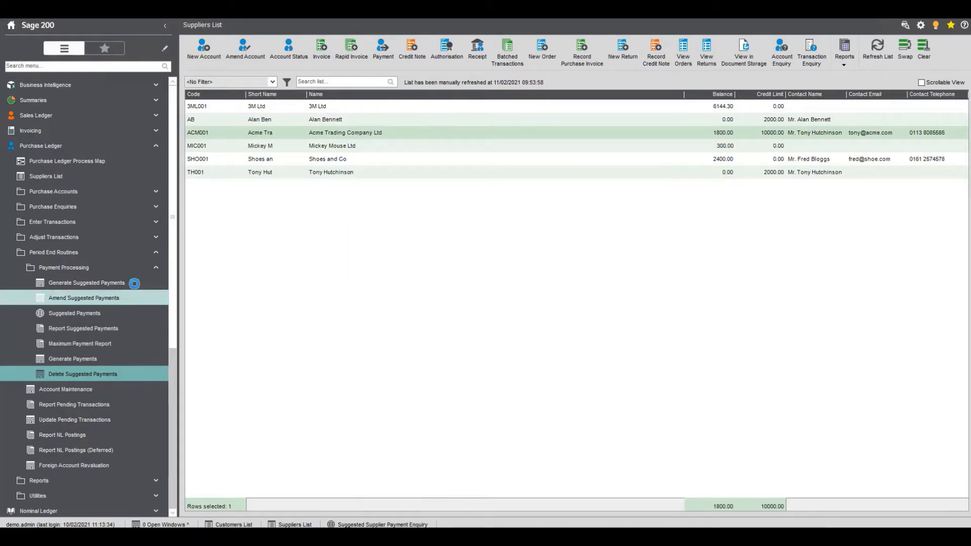
Generate suggested supplier payments for remittance date 28/02/2021, produce the Suggested Payments Report, and close it after review
click(134, 284)
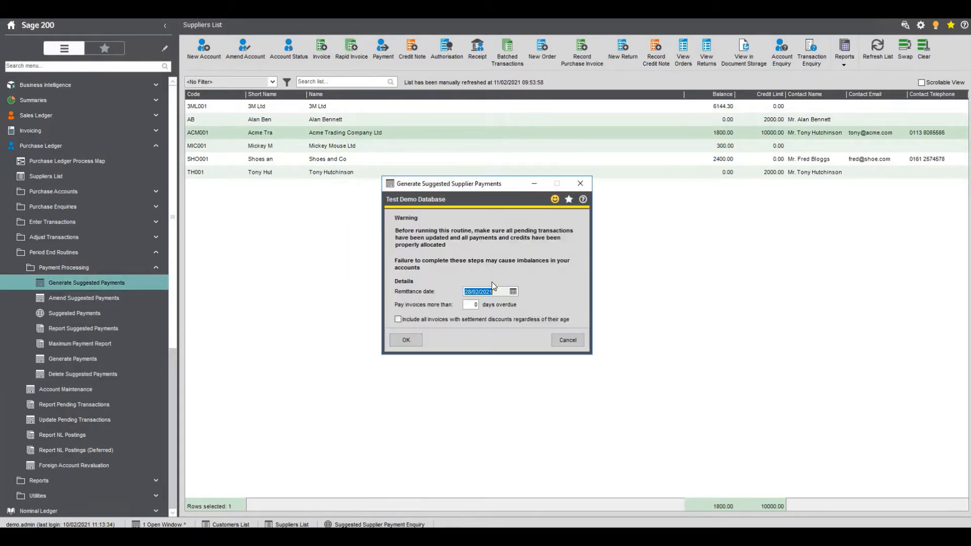
click(496, 291)
click(406, 340)
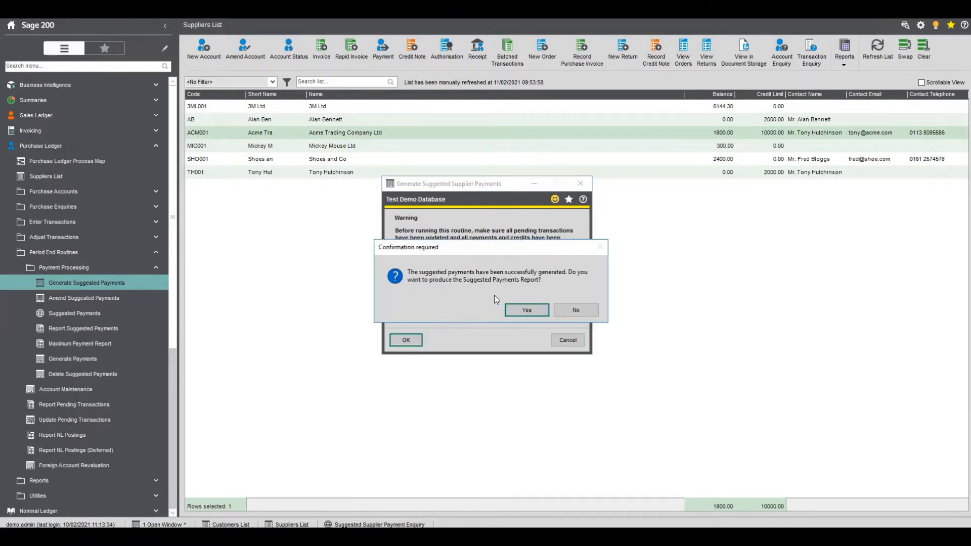
click(528, 308)
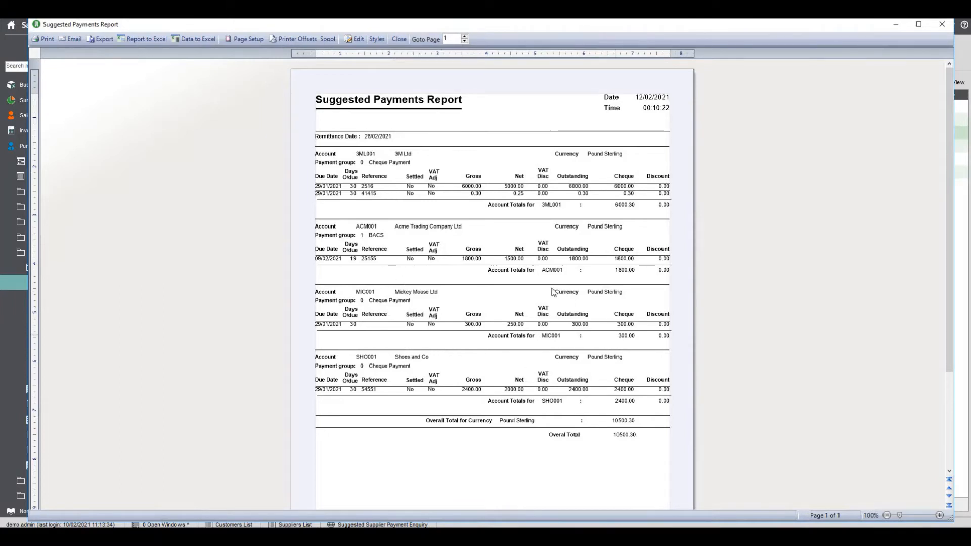
click(944, 26)
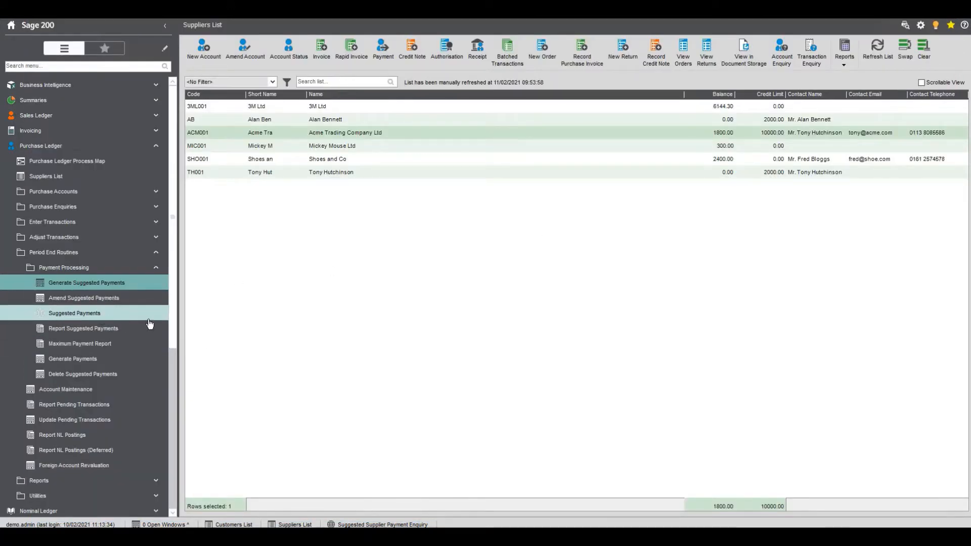
Open and refresh the Suggested Payments enquiry, try filtering the payment group by "ch", and clear the filter
click(126, 316)
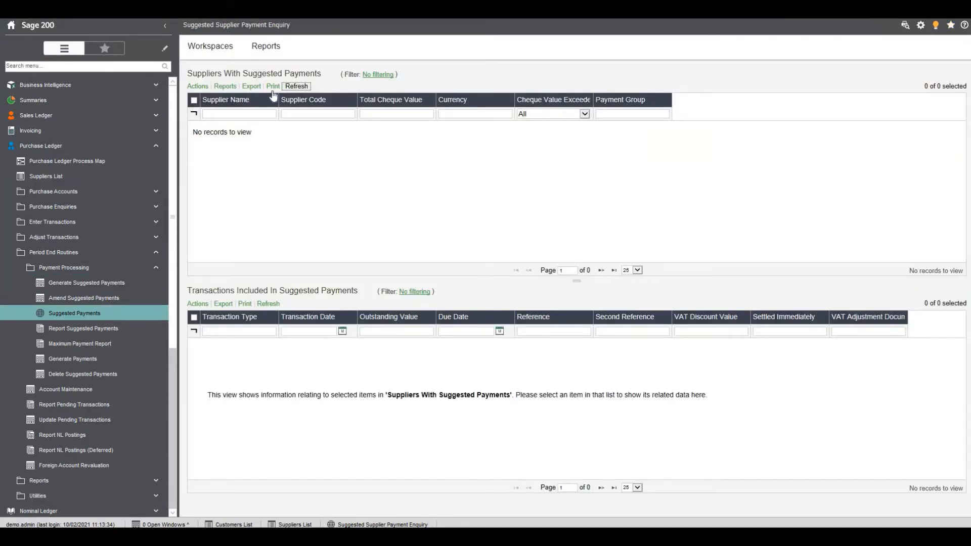
click(297, 86)
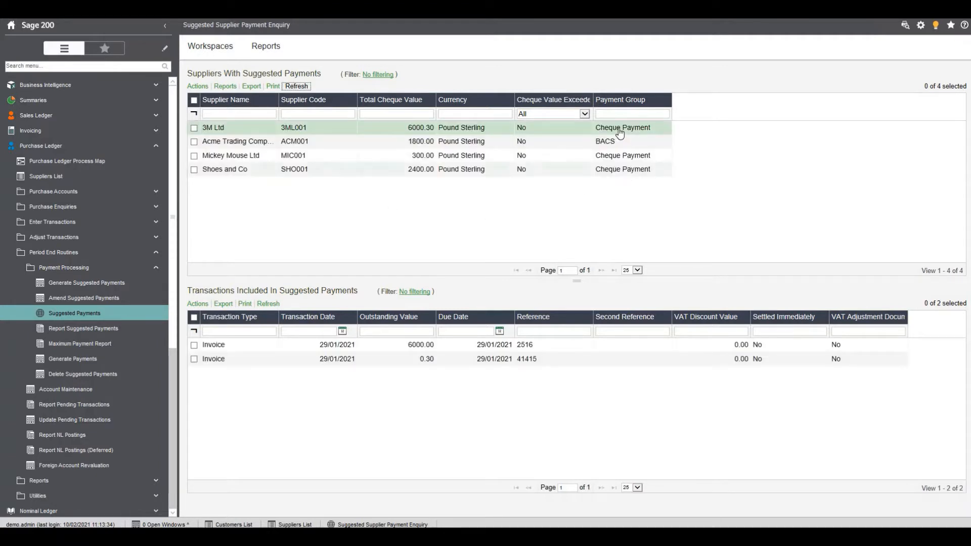
click(621, 113)
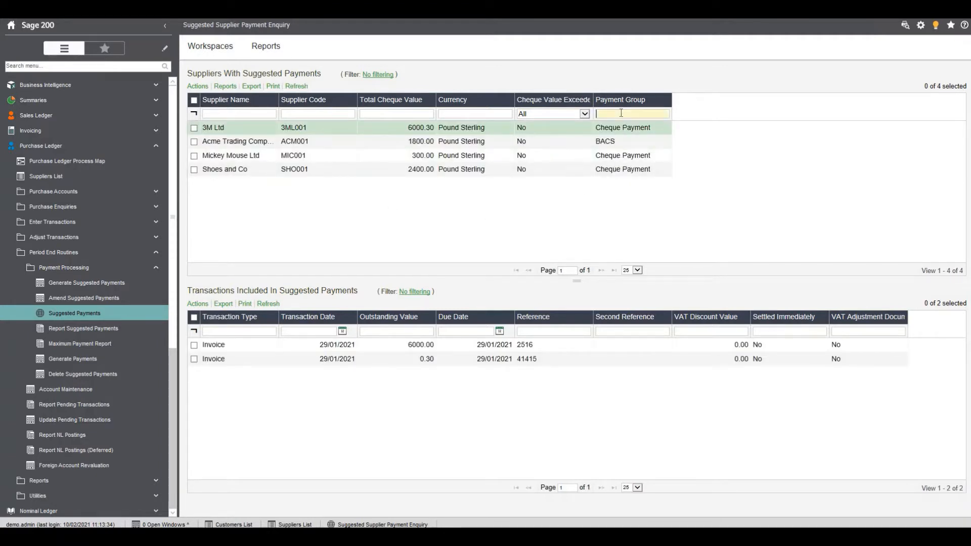
text(ch)
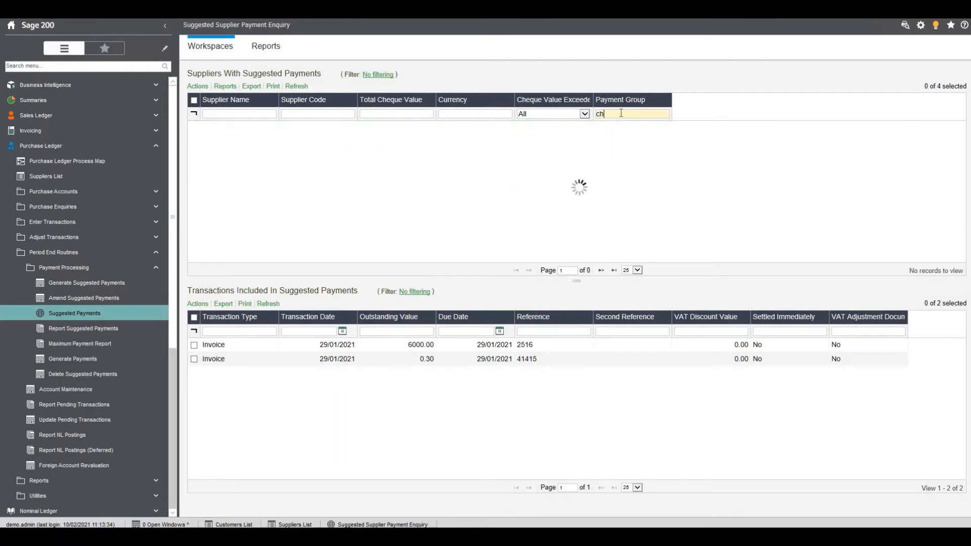
key(BackSpace)
key(BackSpace)
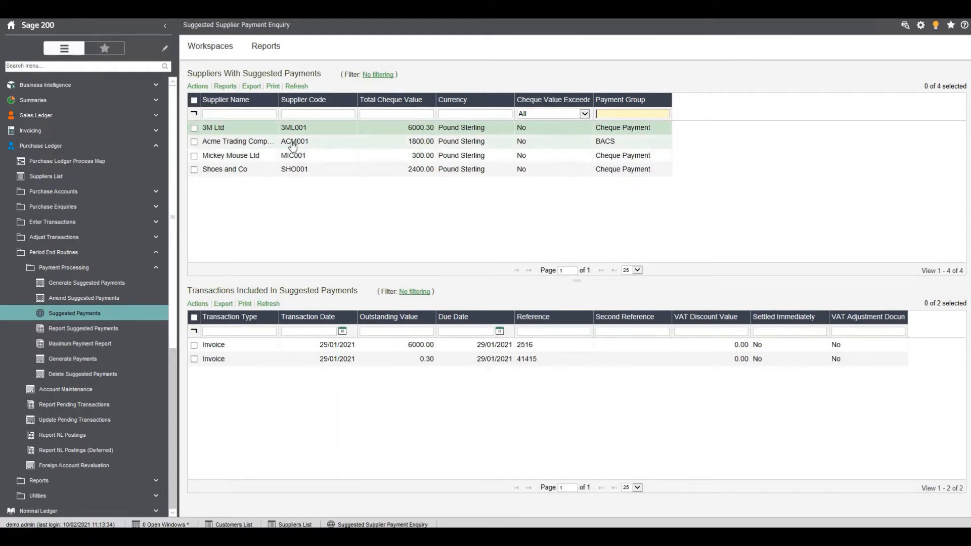
Delete the suggested payments for the single supplier Acme Trading Company Ltd and refresh the supplier list
right_click(253, 147)
mouse_move(268, 155)
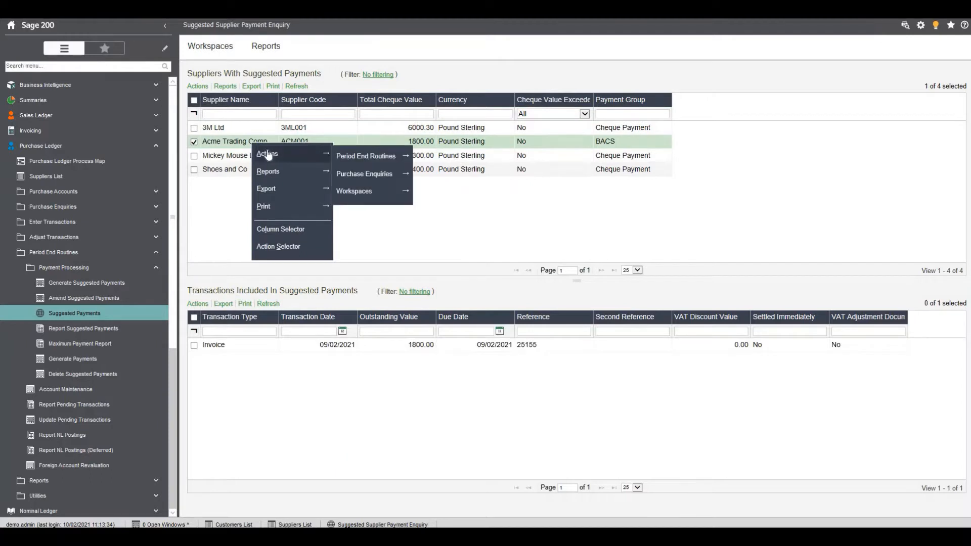
mouse_move(360, 156)
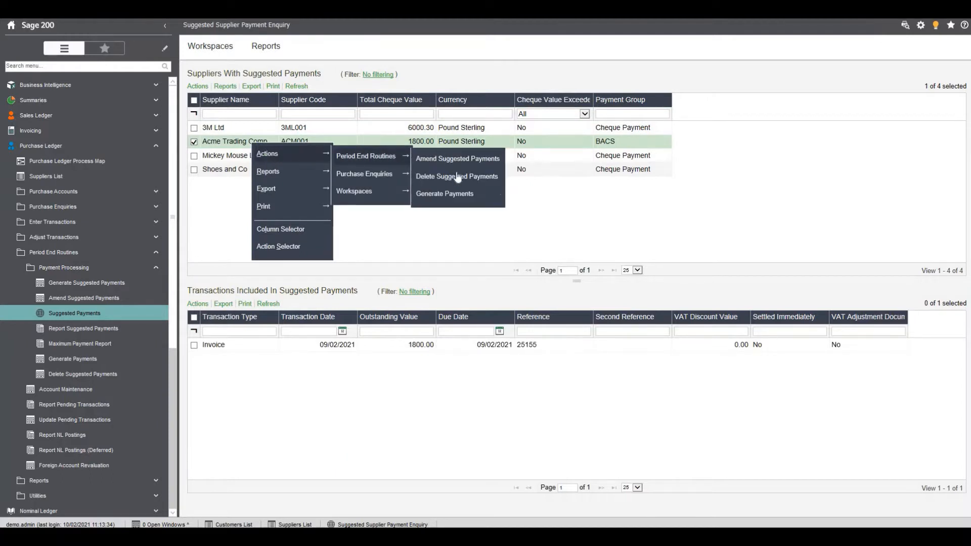
click(458, 176)
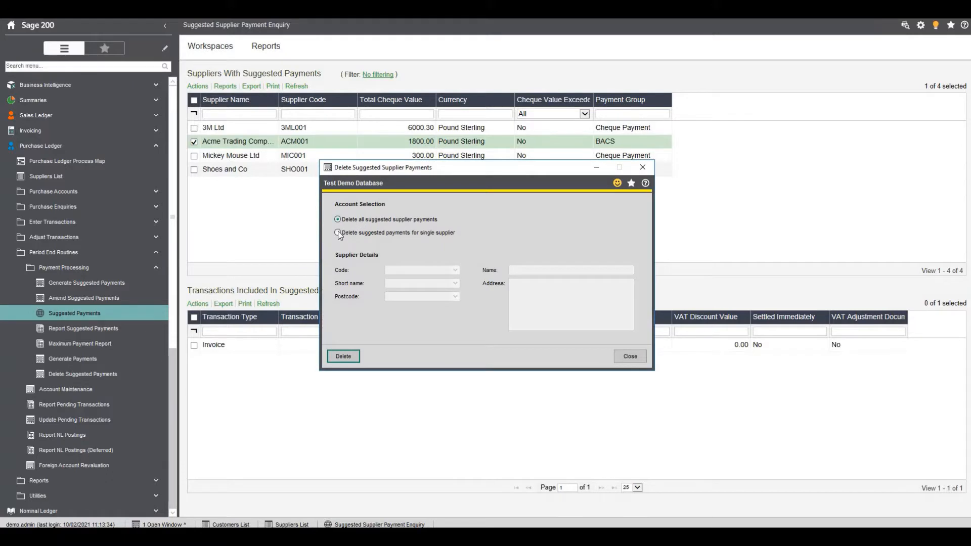
click(339, 234)
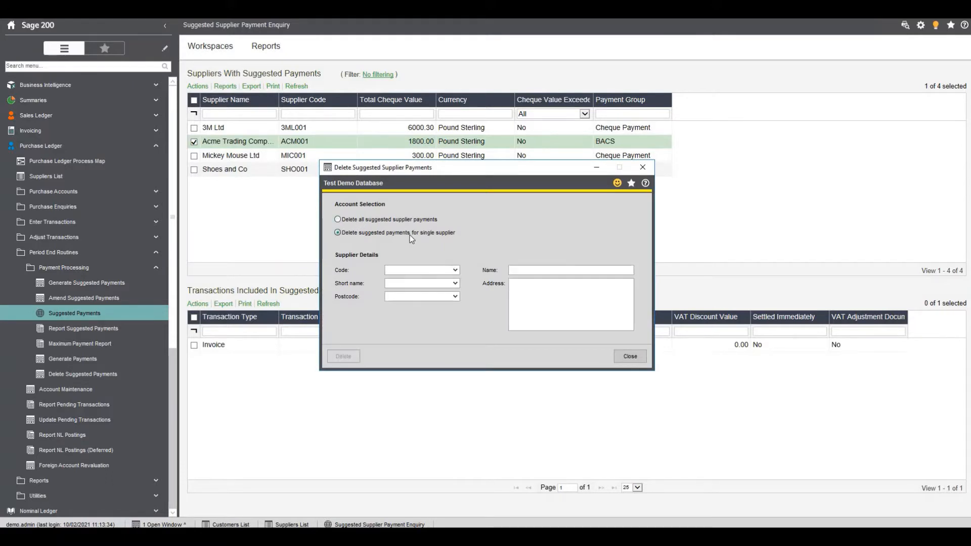
click(455, 271)
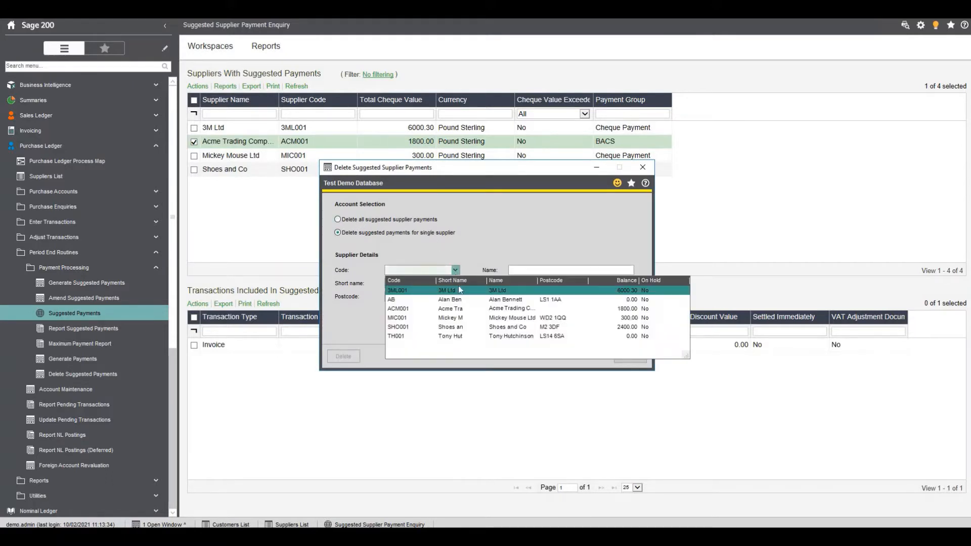
click(464, 309)
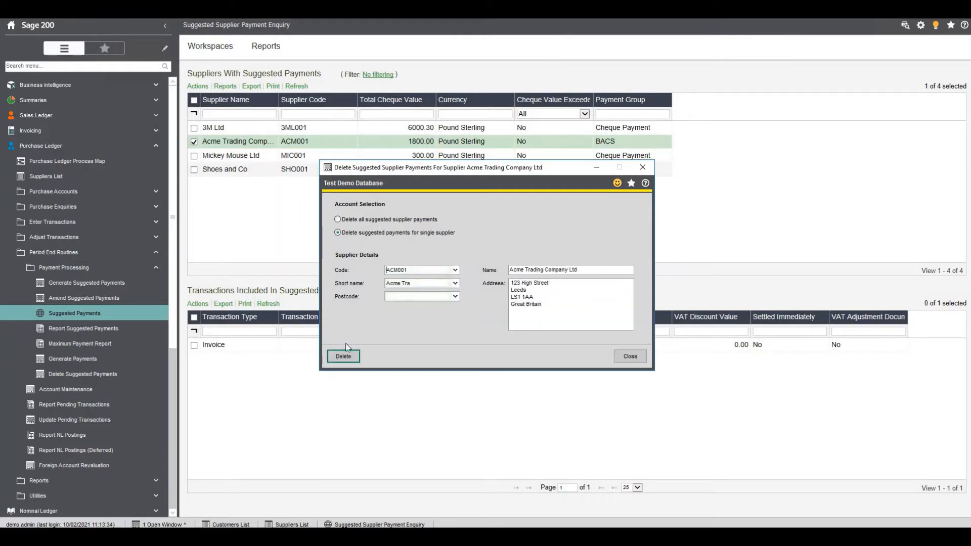
click(344, 356)
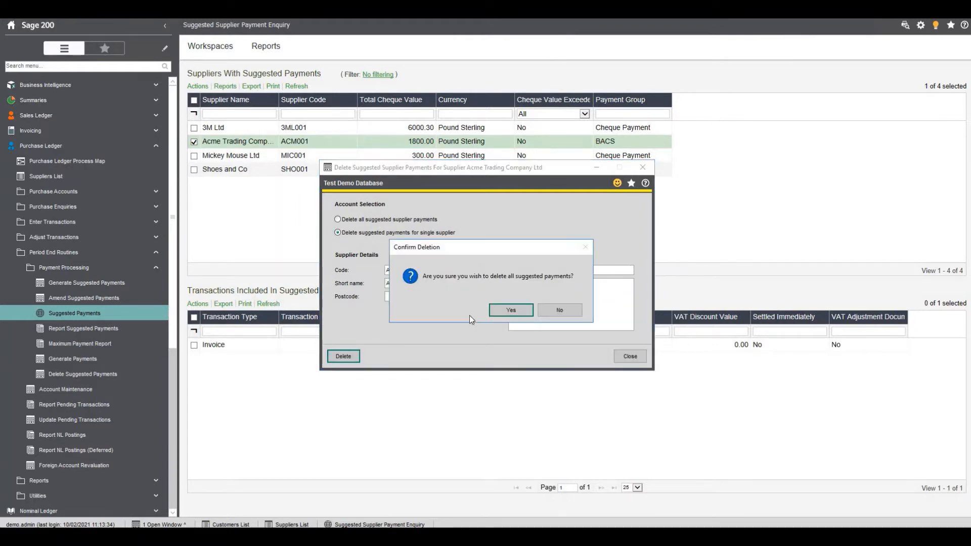
click(510, 309)
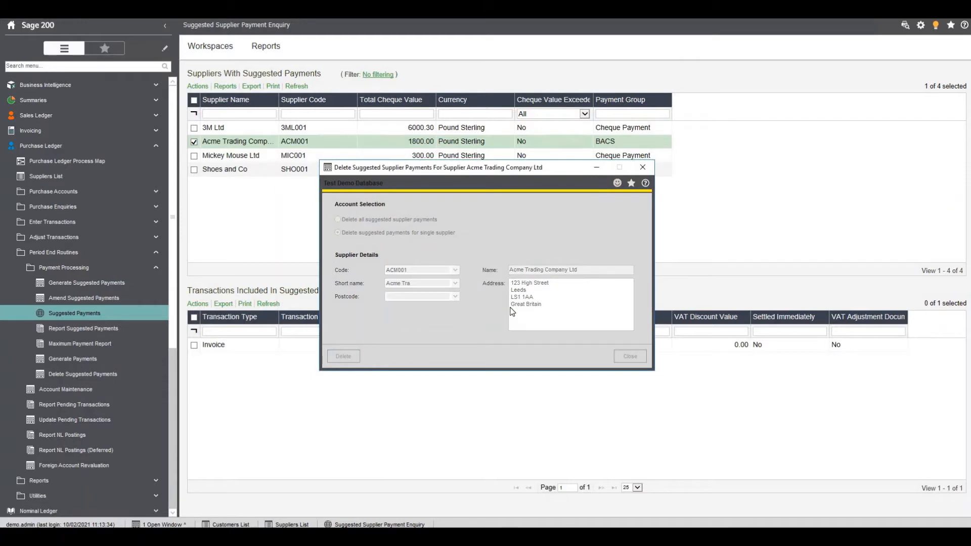
click(295, 87)
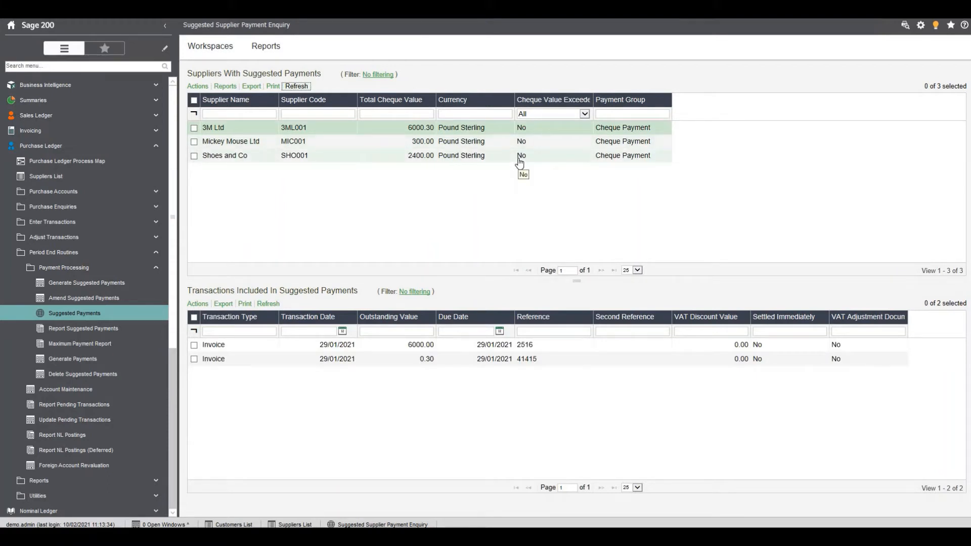
Open the suggested payments of 3M Ltd for amendment and set all its outstanding invoices to pay none
right_click(240, 132)
mouse_move(253, 142)
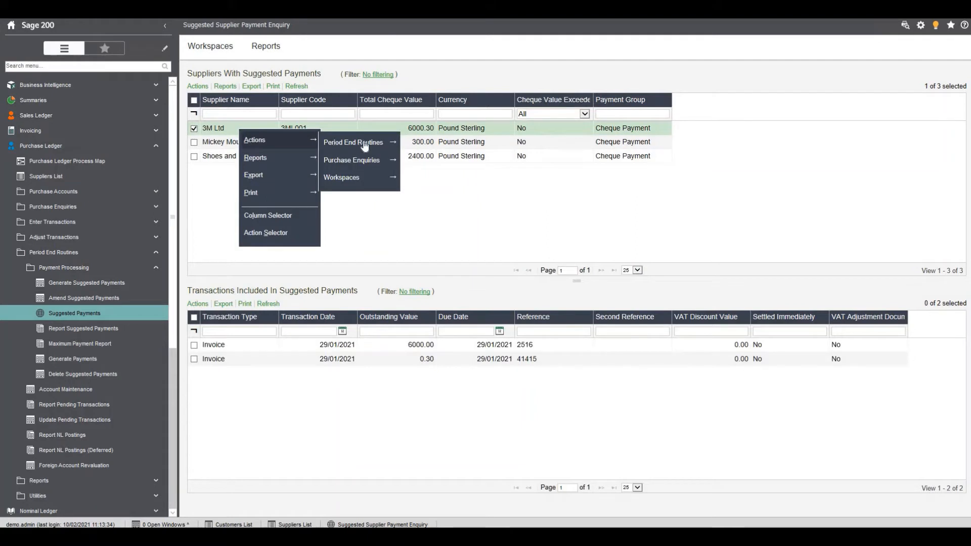
mouse_move(364, 147)
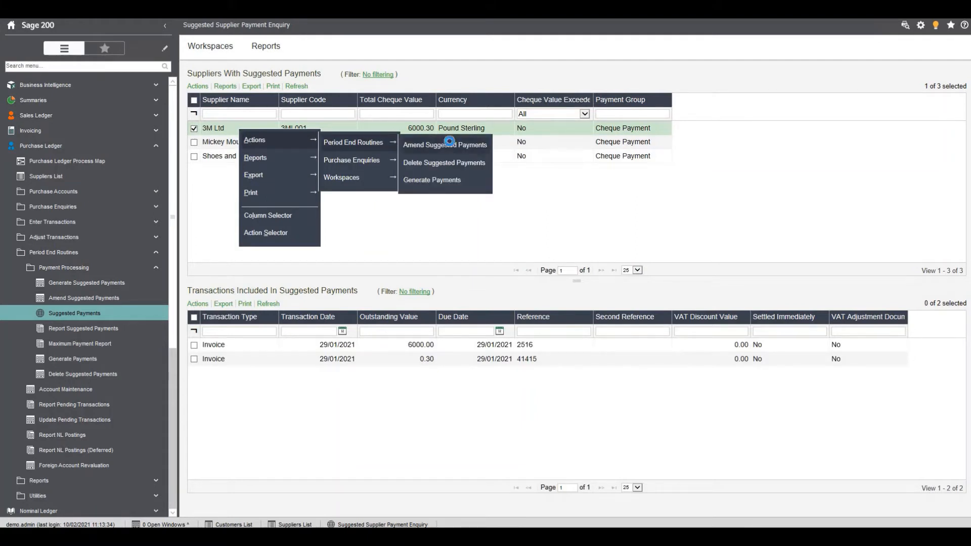
click(451, 146)
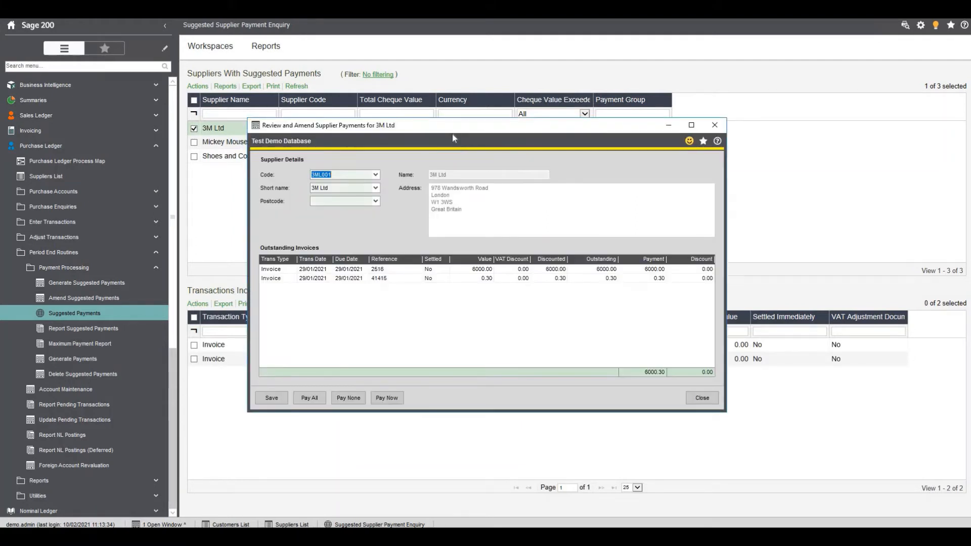
click(354, 398)
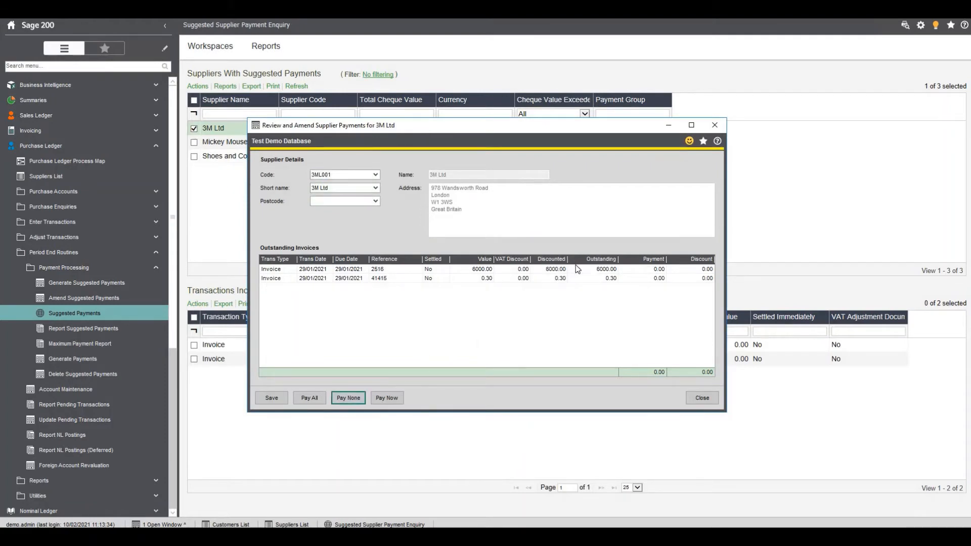
Set the payment on invoice reference 2516 to 3000.00, save the amendment, and refresh the supplier list
click(639, 270)
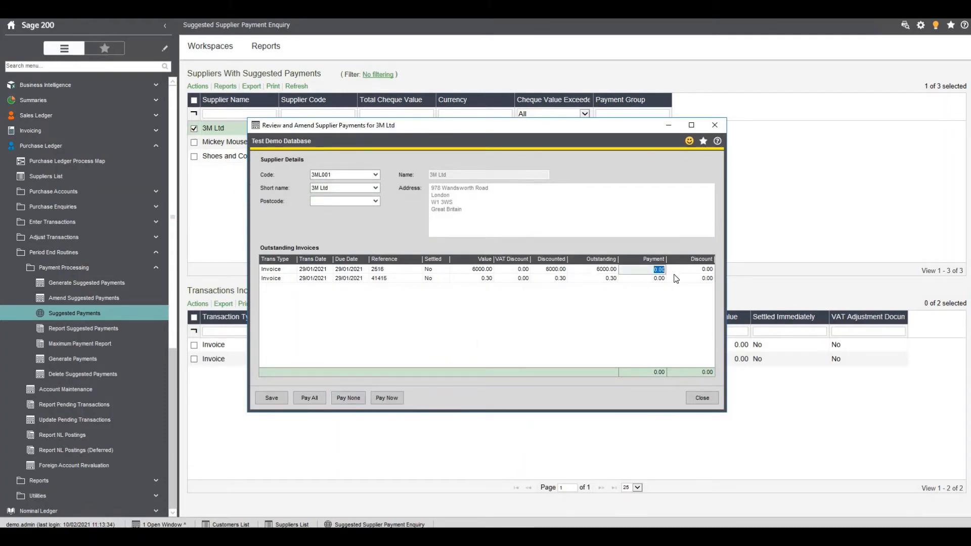
text(6)
text(000)
click(287, 399)
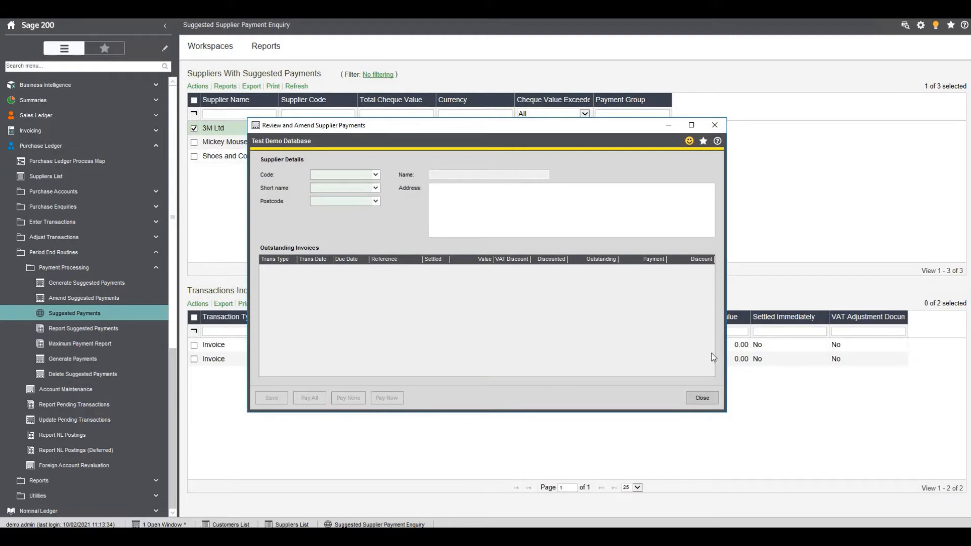
click(702, 399)
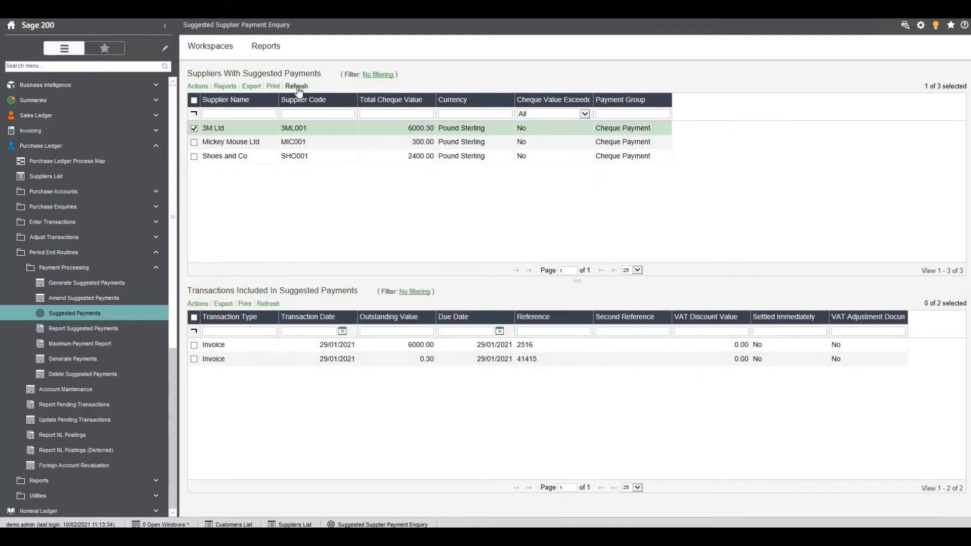
click(298, 87)
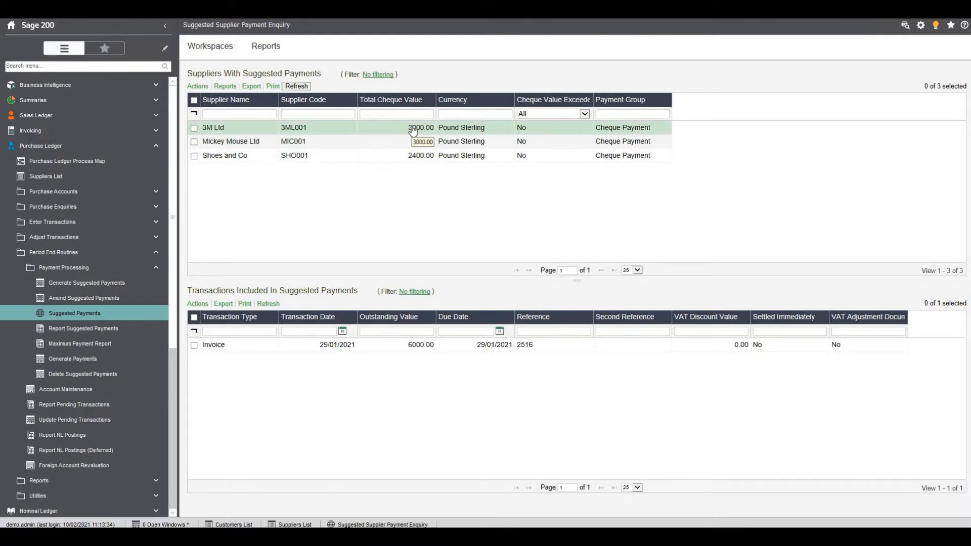
Start generating payments for multiple suppliers in payment group 0 - Cheque Payment, with cheque number 1523
click(85, 363)
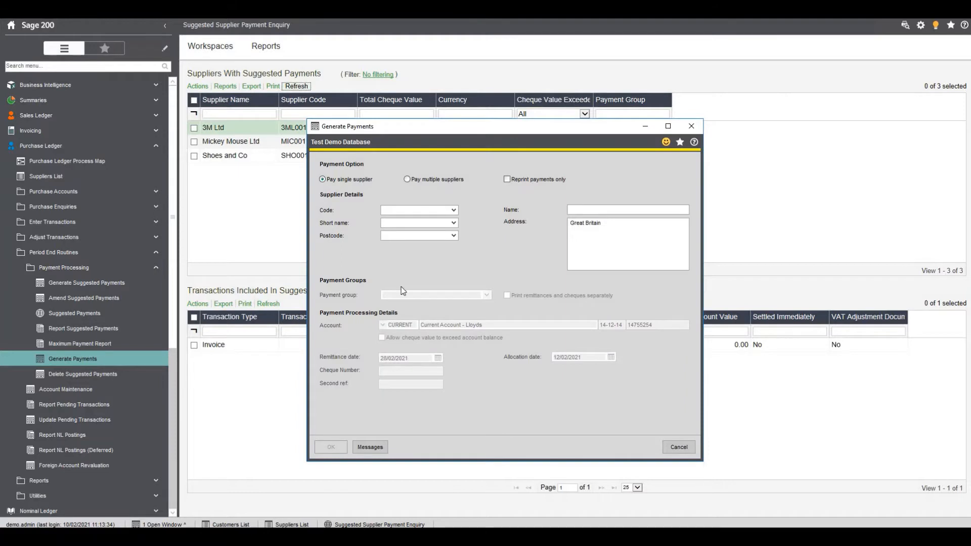
click(406, 180)
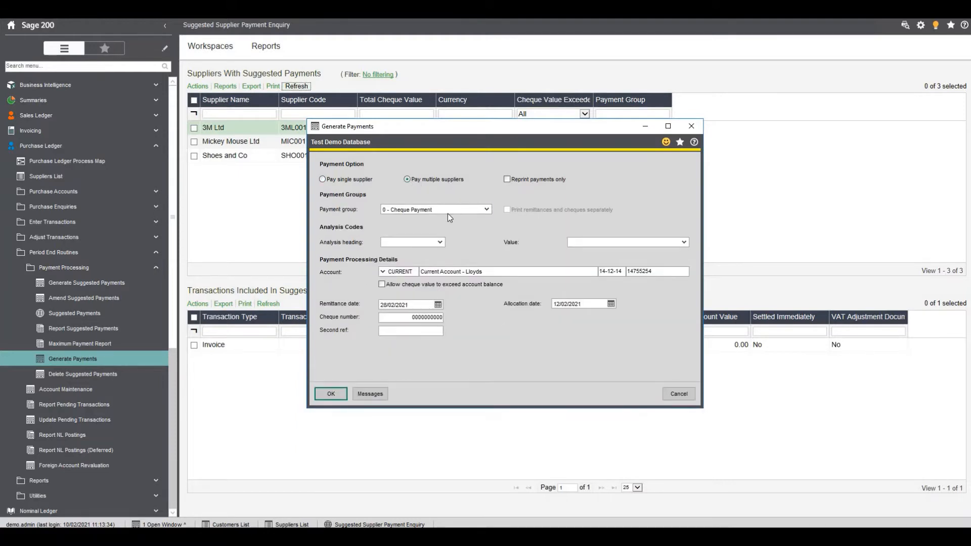
click(487, 209)
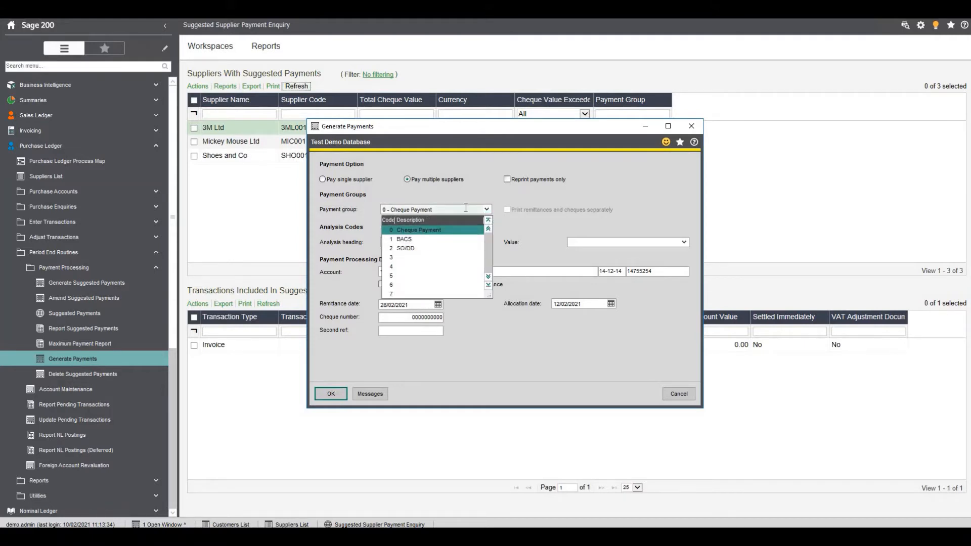
click(466, 208)
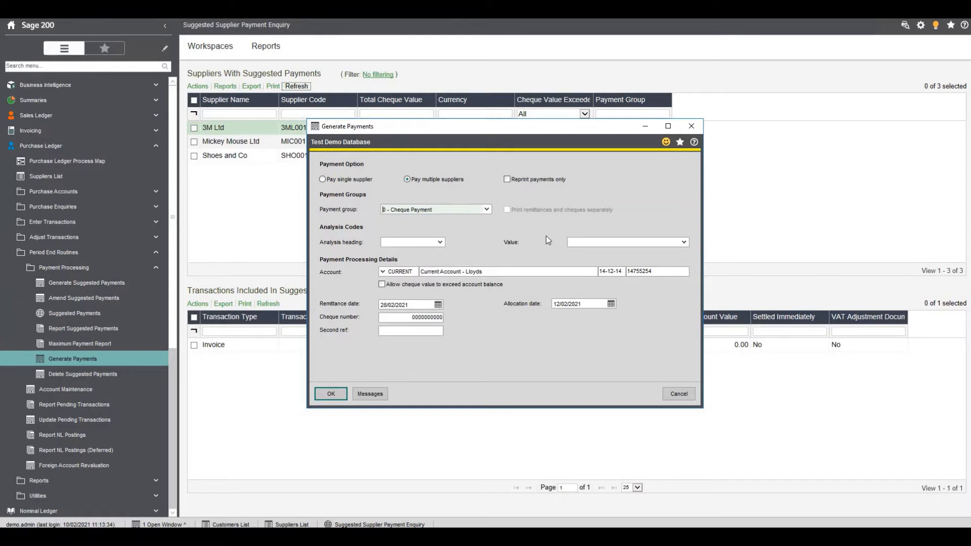
click(458, 317)
text(1523)
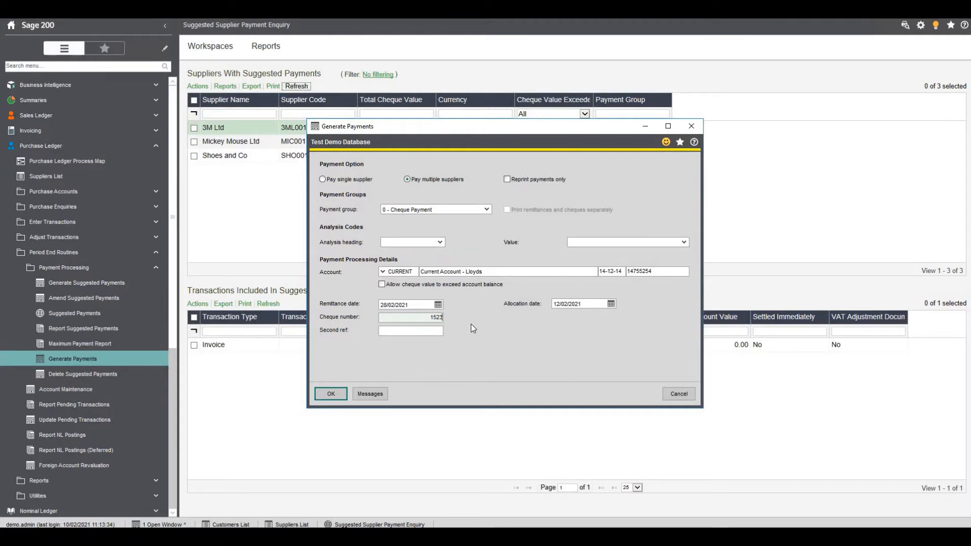
Add the predefined Summer Break message as the remittance message for the payments
click(372, 395)
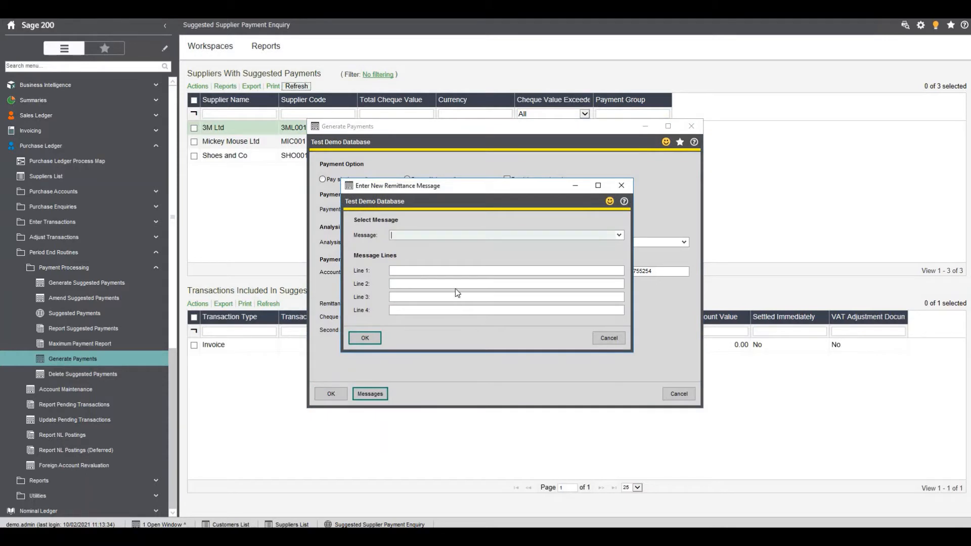
click(460, 271)
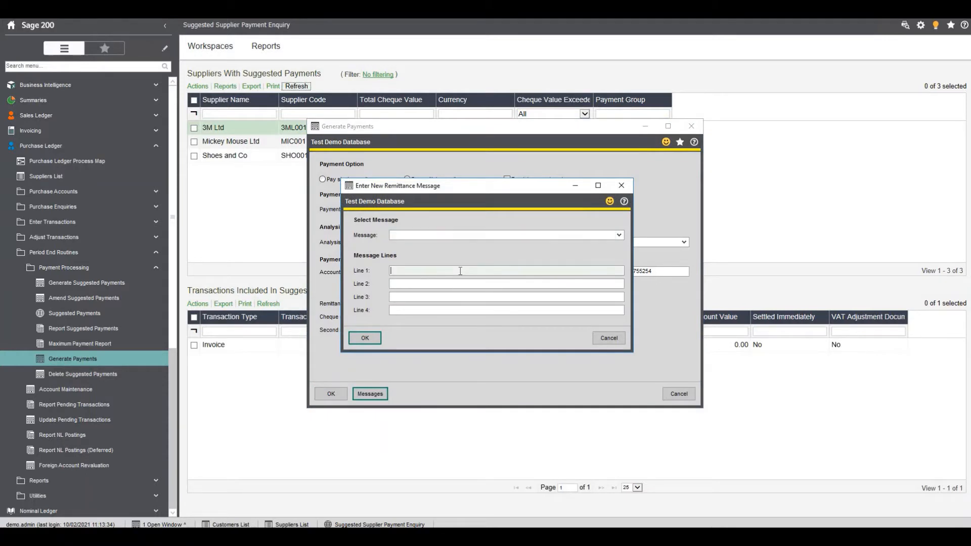
text(Here is payment)
key(BackSpace)
key(BackSpace)
key(BackSpace)
key(BackSpace)
key(BackSpace)
key(BackSpace)
key(BackSpace)
key(BackSpace)
key(BackSpace)
key(BackSpace)
key(BackSpace)
key(BackSpace)
key(BackSpace)
key(BackSpace)
click(619, 235)
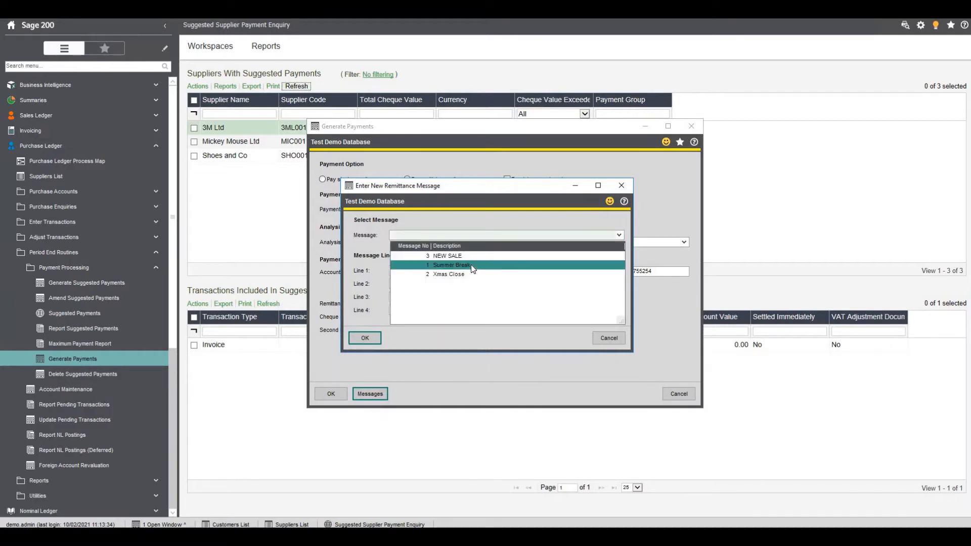
click(473, 266)
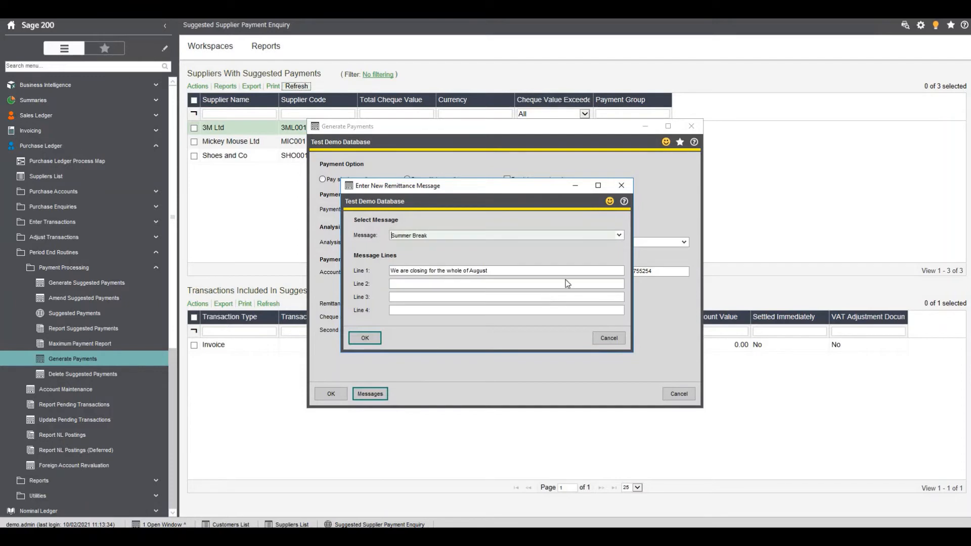
click(364, 338)
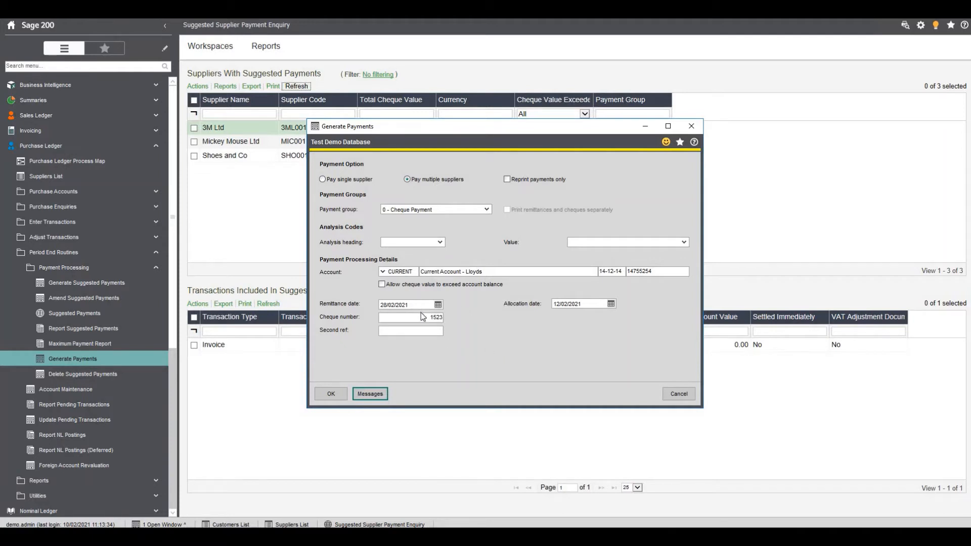
Process the payments, page through the remittance advices to page 3, and close the preview
click(331, 394)
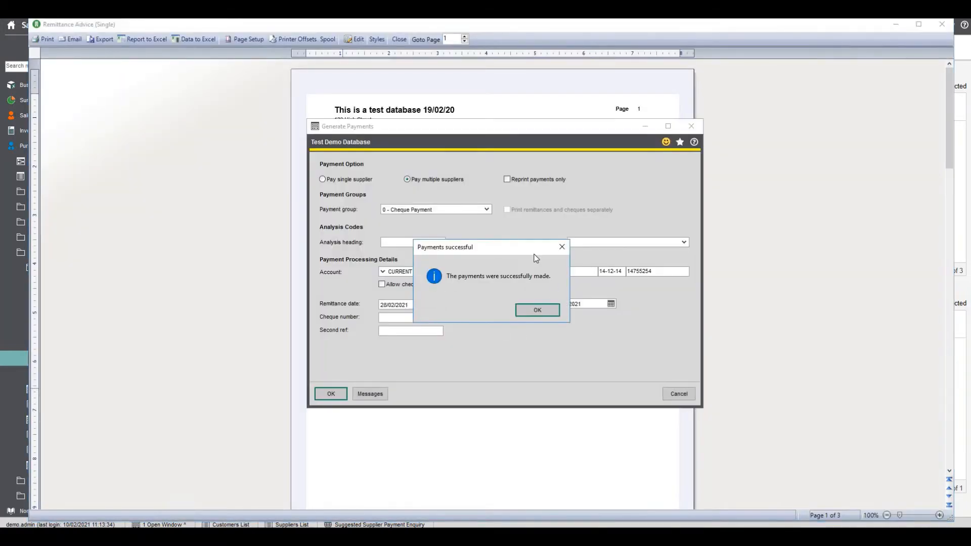
click(537, 311)
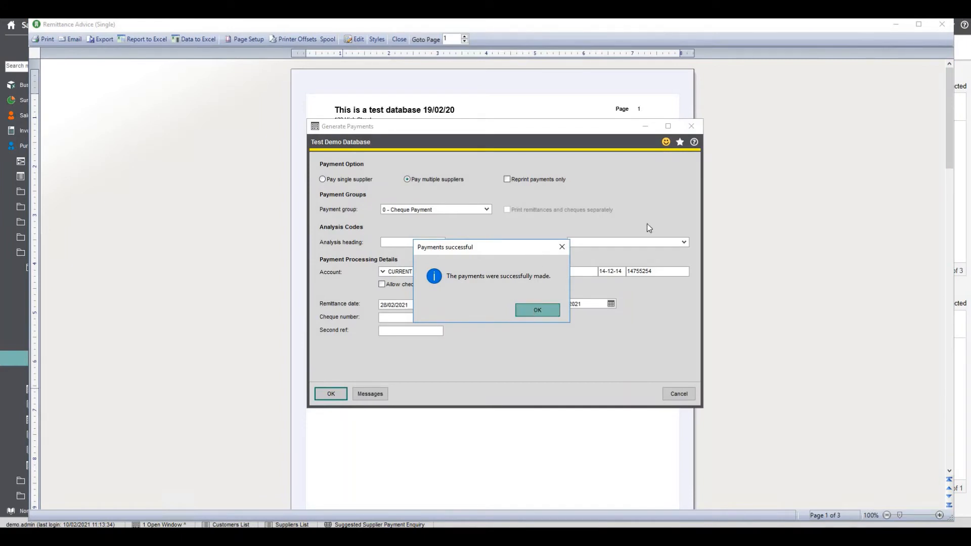
click(464, 37)
click(465, 37)
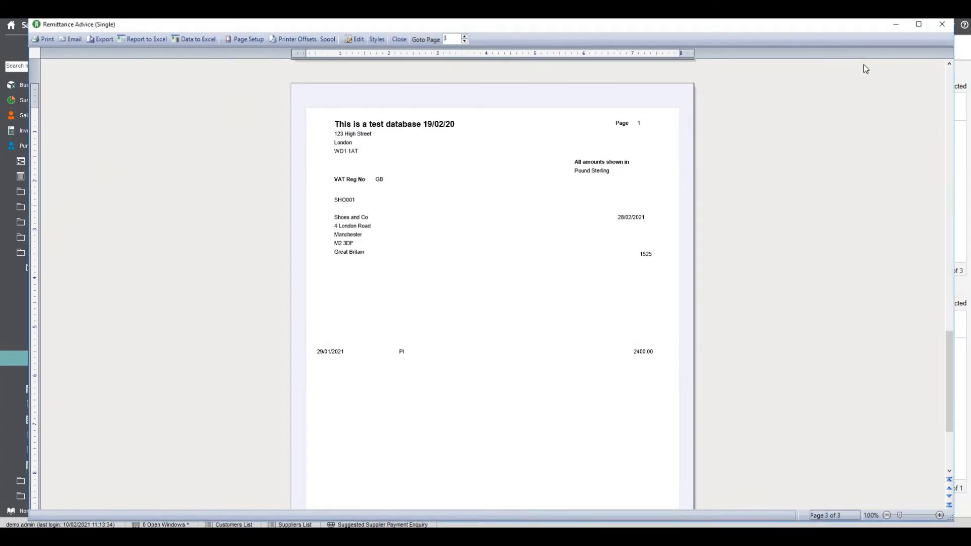
click(944, 26)
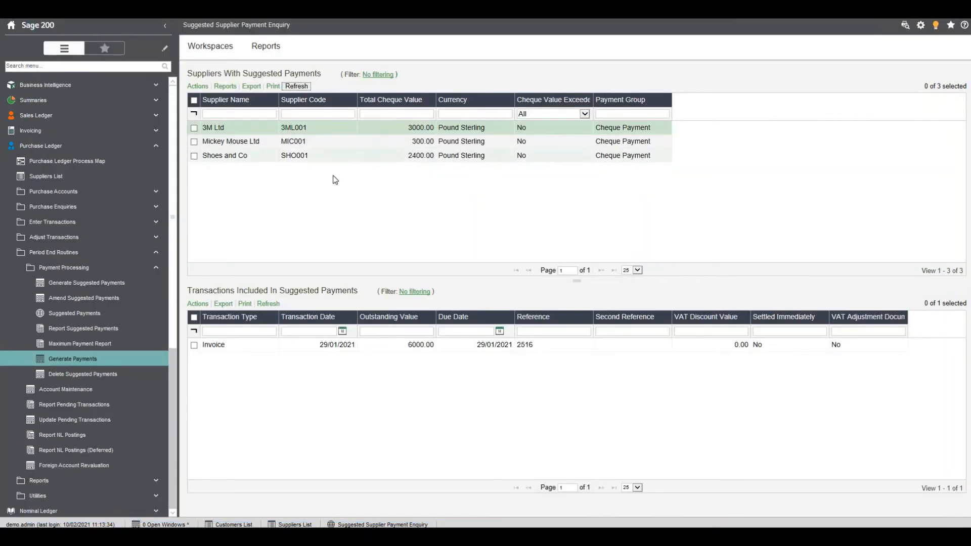
Delete all suggested supplier payments and refresh the supplier list
click(102, 375)
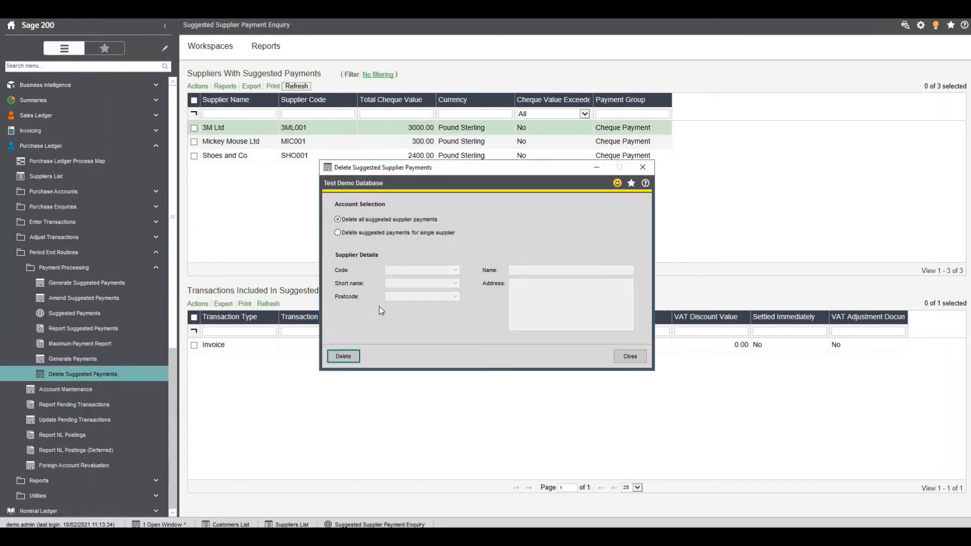
click(343, 356)
click(529, 307)
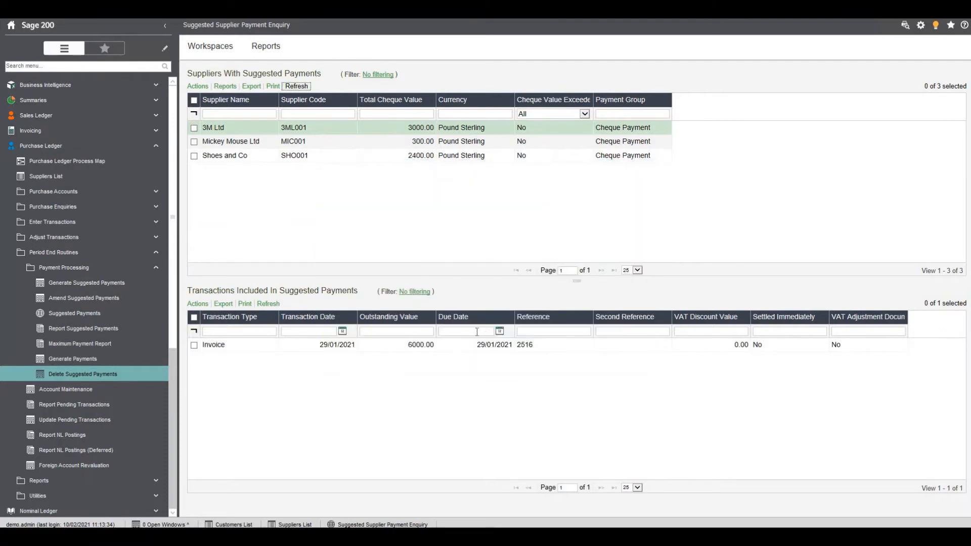
click(305, 87)
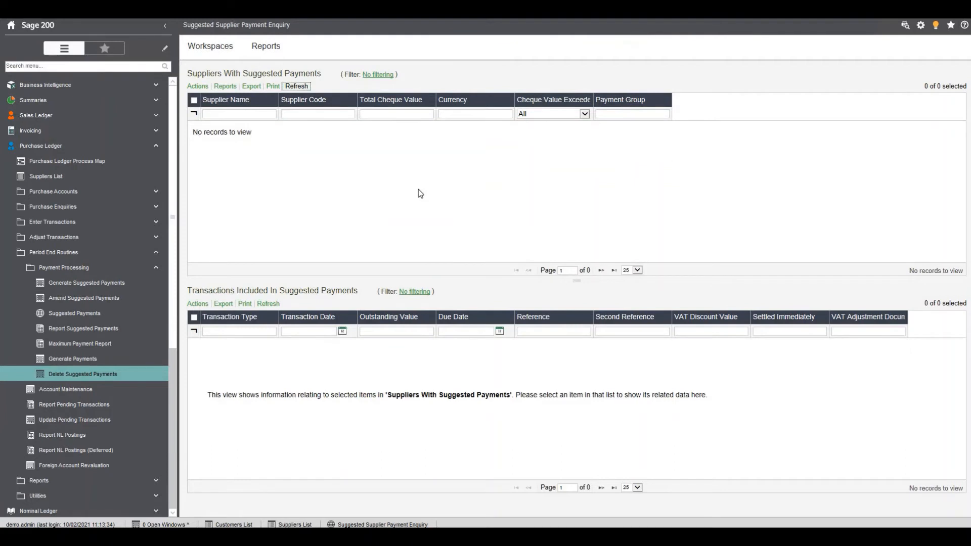
Generate new suggested payments for remittance date 28/02/2021, produce and close their report, and reopen the Suggested Payments enquiry
click(111, 283)
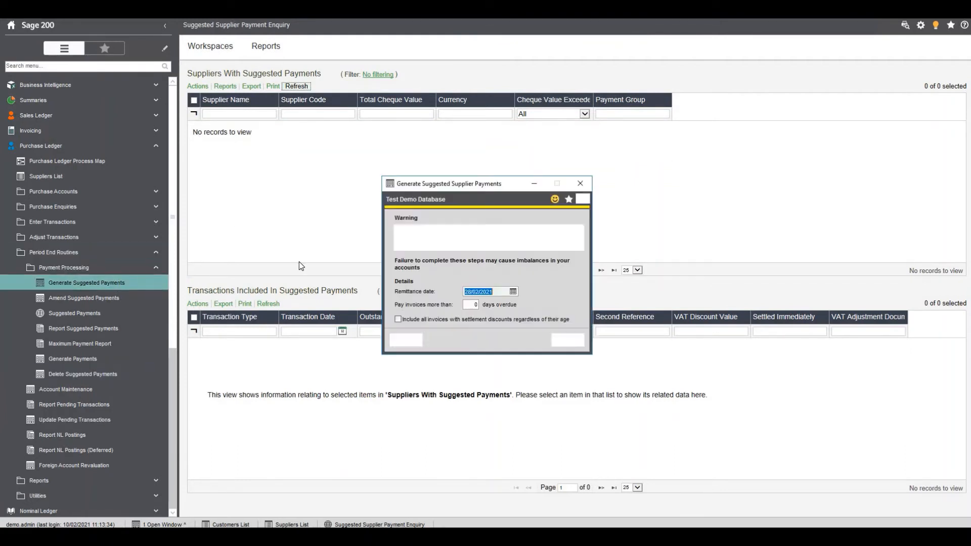
click(402, 342)
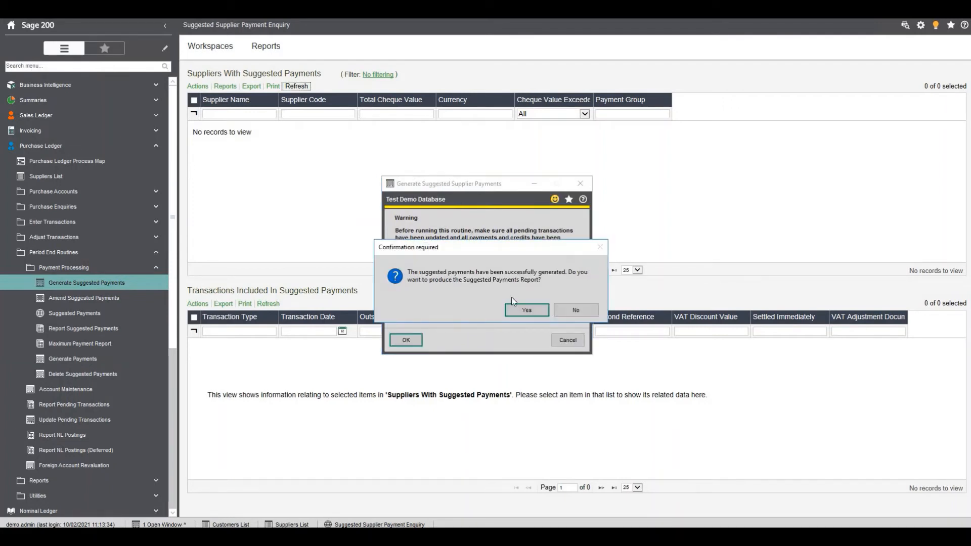
click(517, 311)
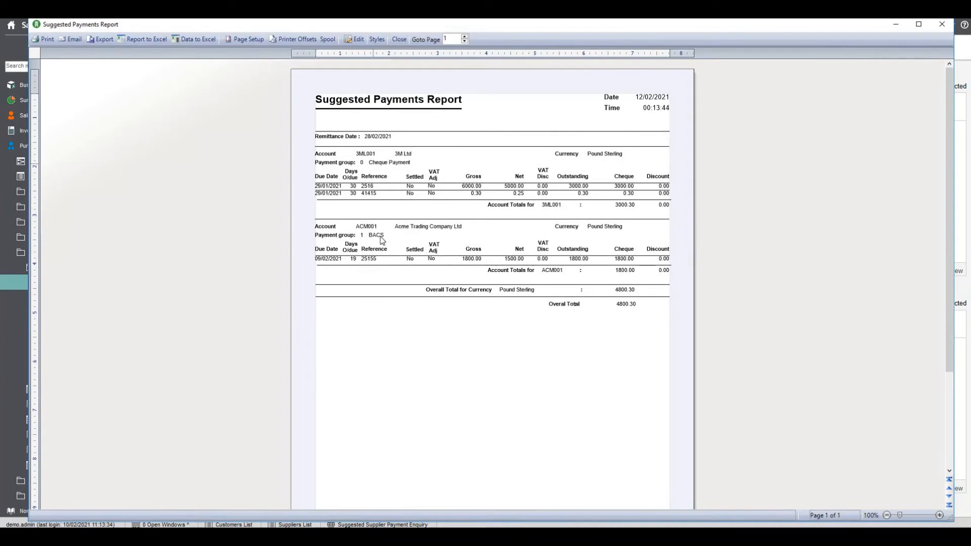
click(943, 25)
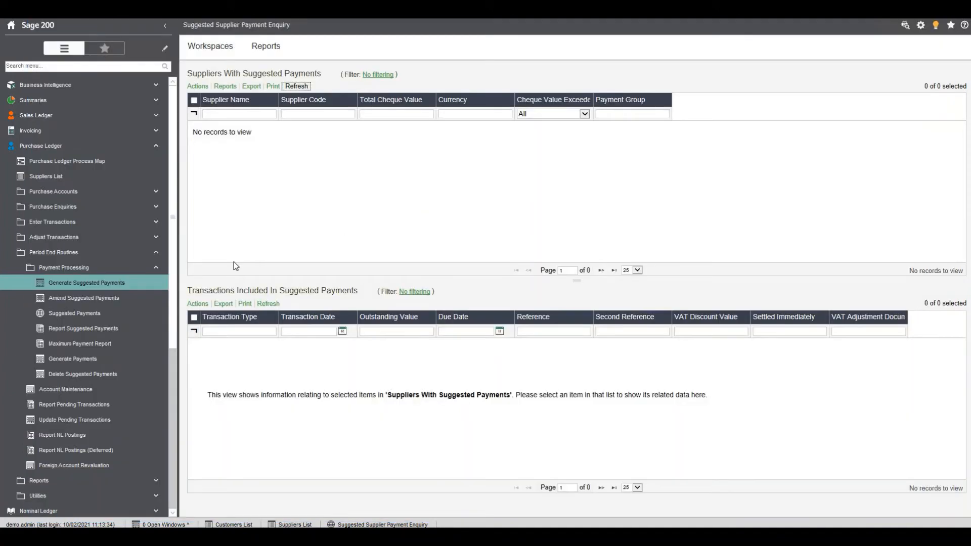
click(75, 313)
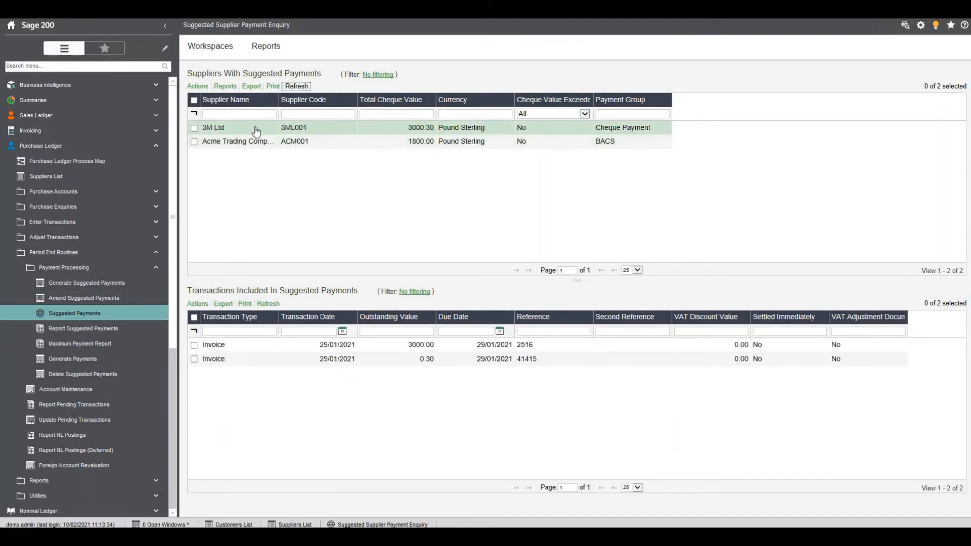
From the 3M Ltd record, delete all suggested supplier payments and refresh the supplier list
right_click(280, 132)
mouse_move(276, 137)
mouse_move(373, 141)
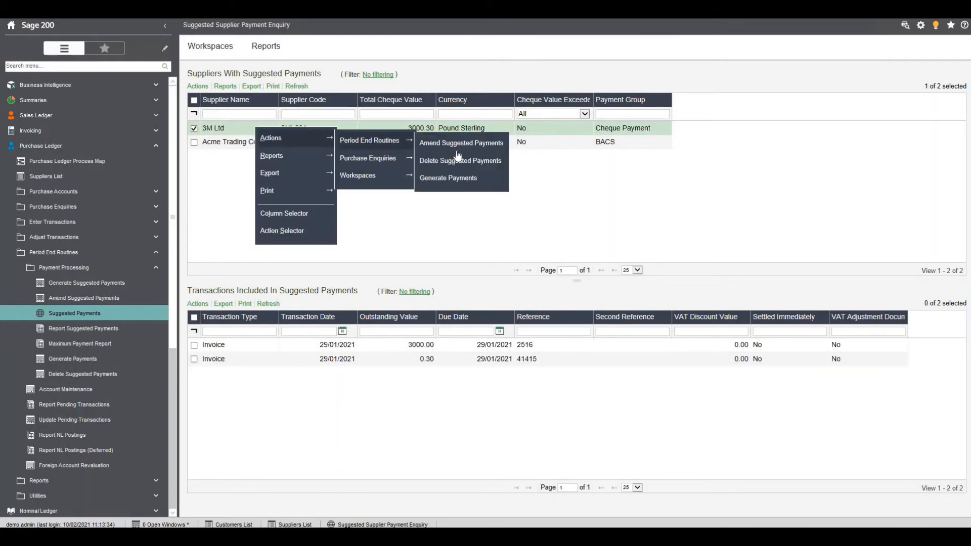
click(460, 161)
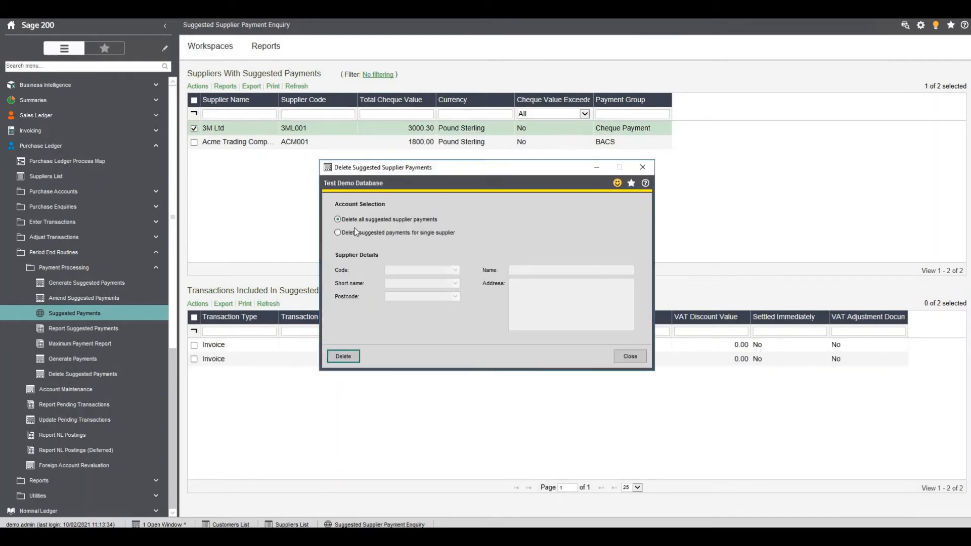
click(343, 356)
click(510, 310)
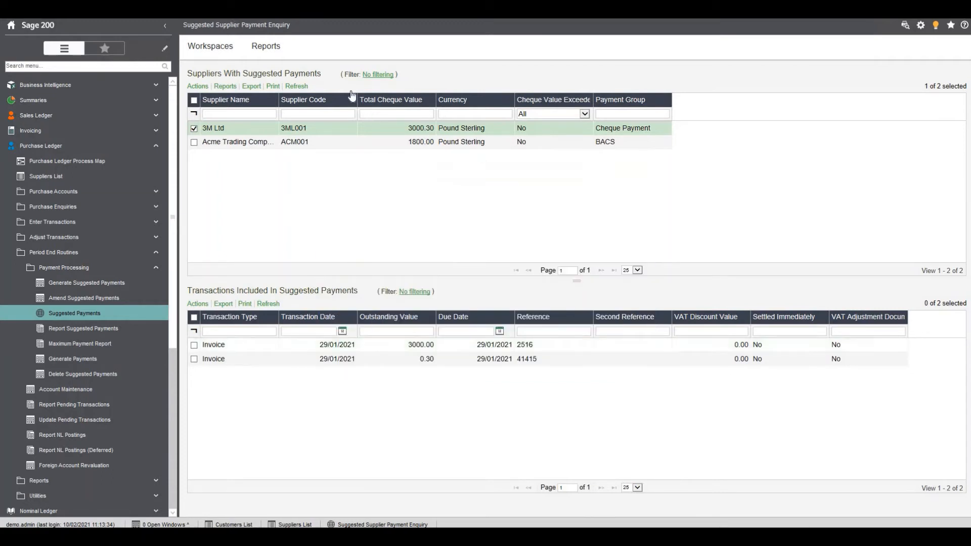
click(297, 86)
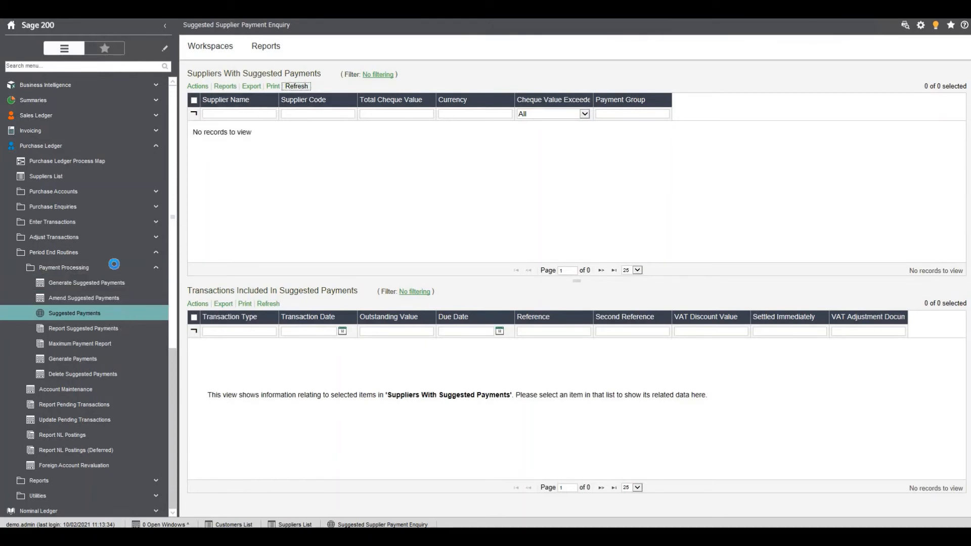
Generate the suggested payments again with the Suggested Payments Report, close the report, and refresh the enquiry
click(119, 283)
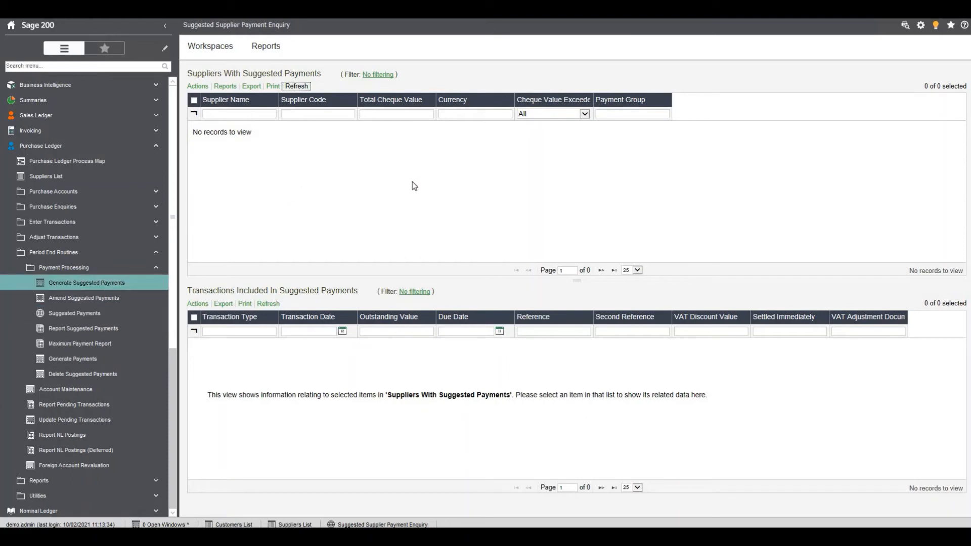
click(405, 341)
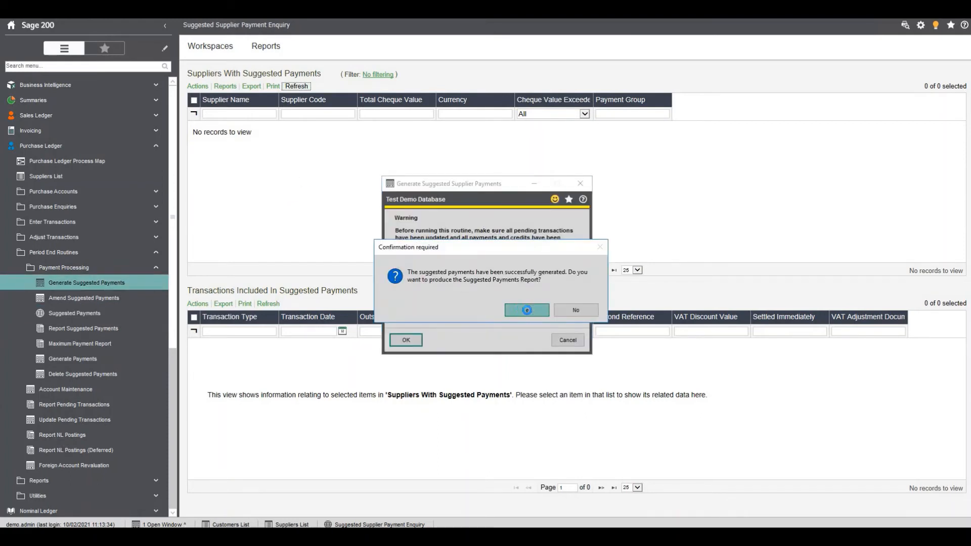
click(524, 309)
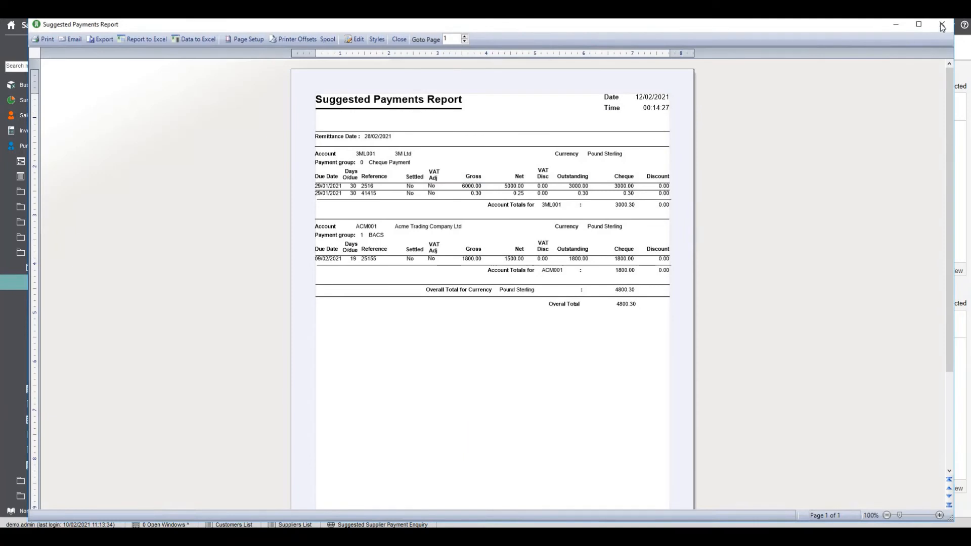
click(942, 26)
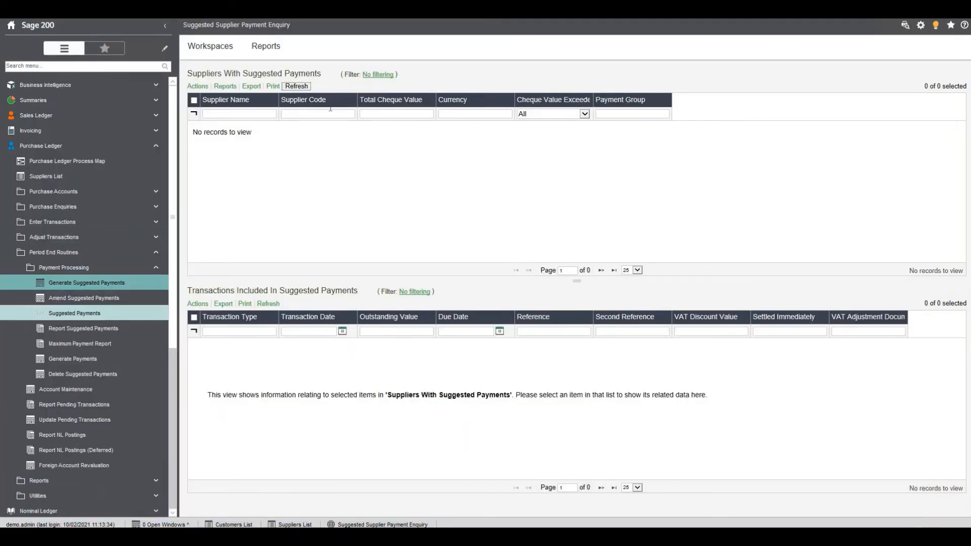
click(296, 87)
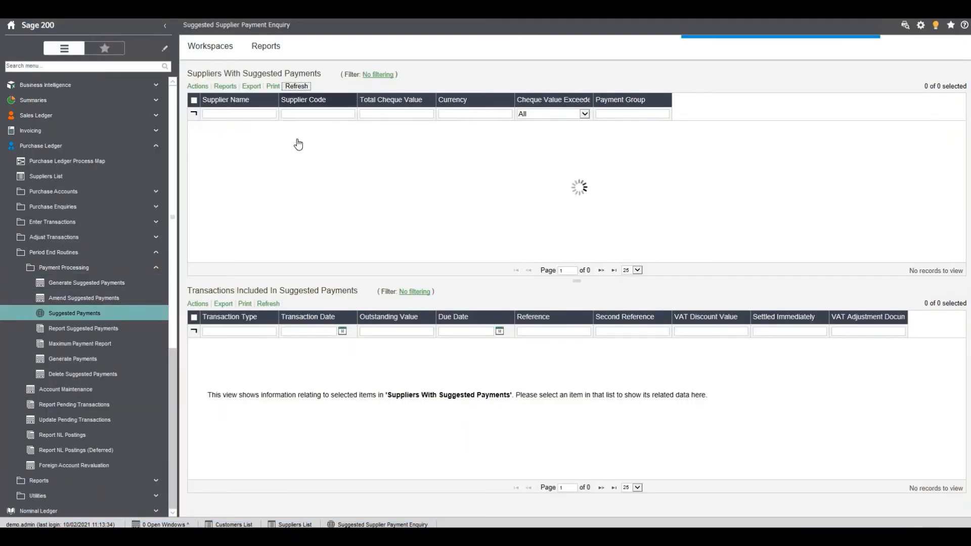
Delete the suggested payments for the single supplier 3M Ltd and refresh the list of suppliers with suggested payments
right_click(353, 137)
mouse_move(354, 138)
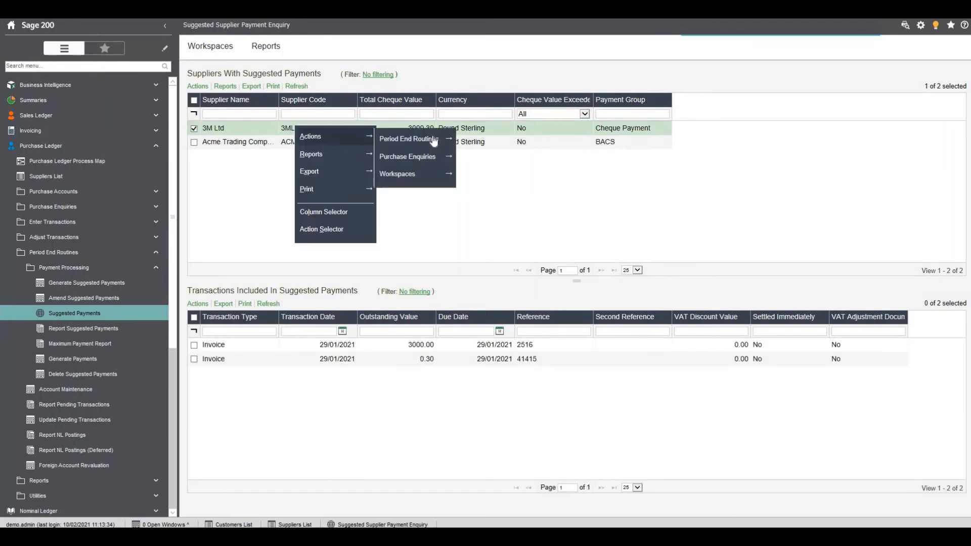
mouse_move(434, 142)
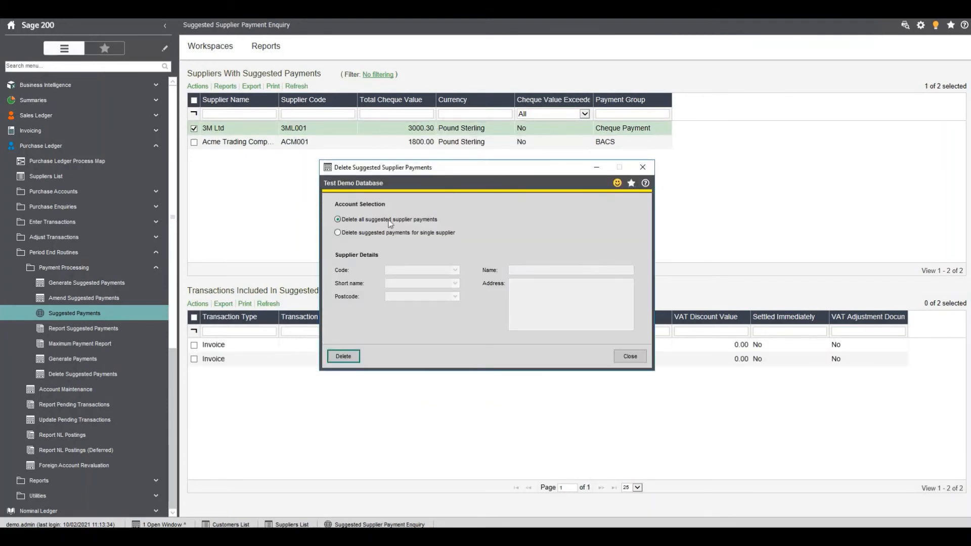
click(354, 236)
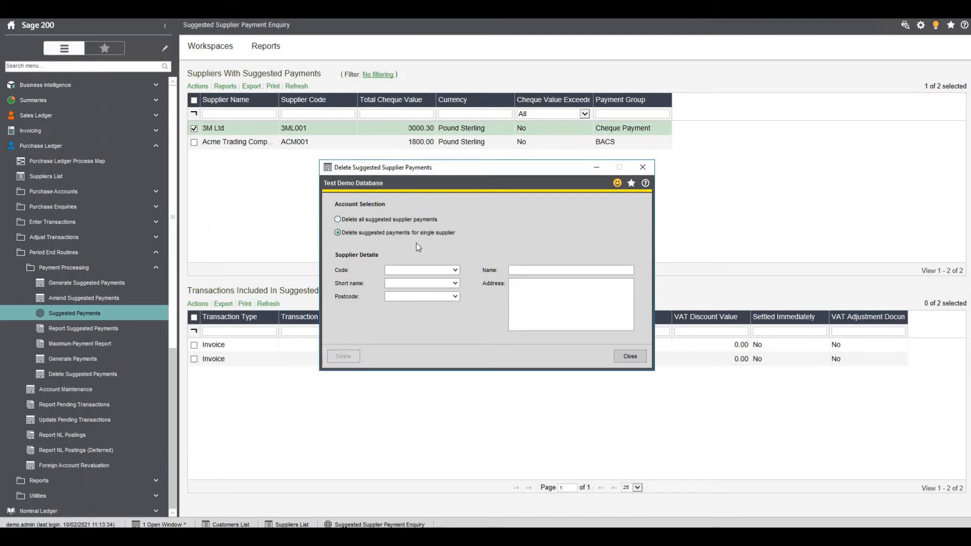
click(457, 272)
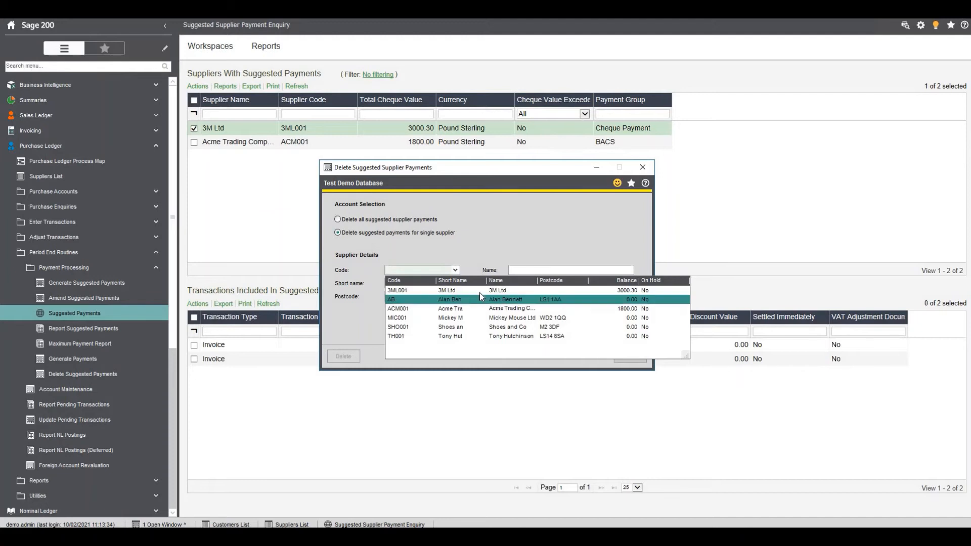
click(479, 291)
click(358, 357)
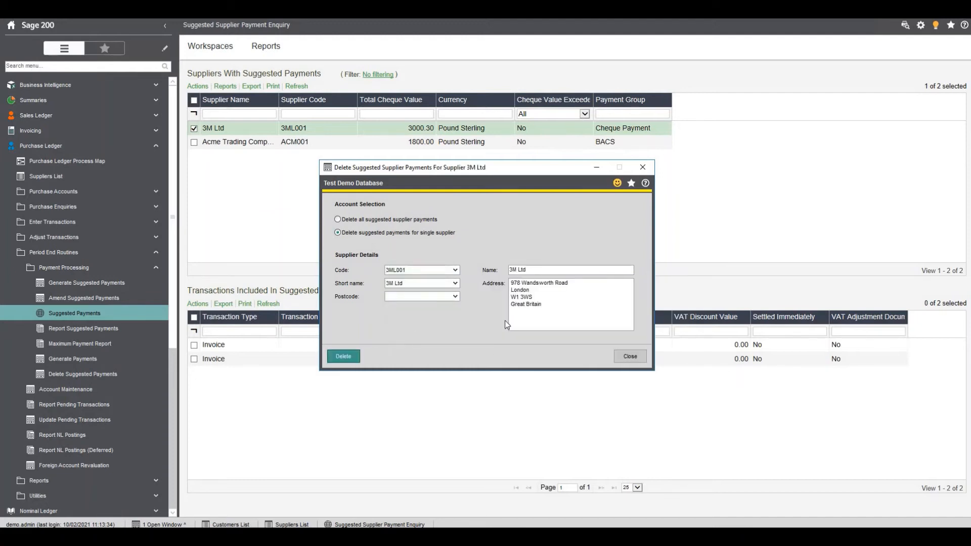
click(510, 310)
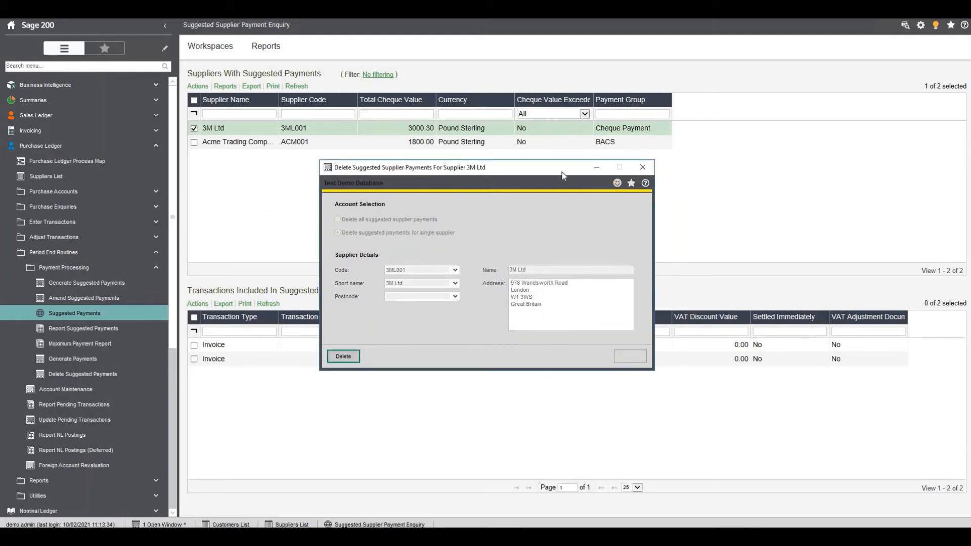
click(297, 87)
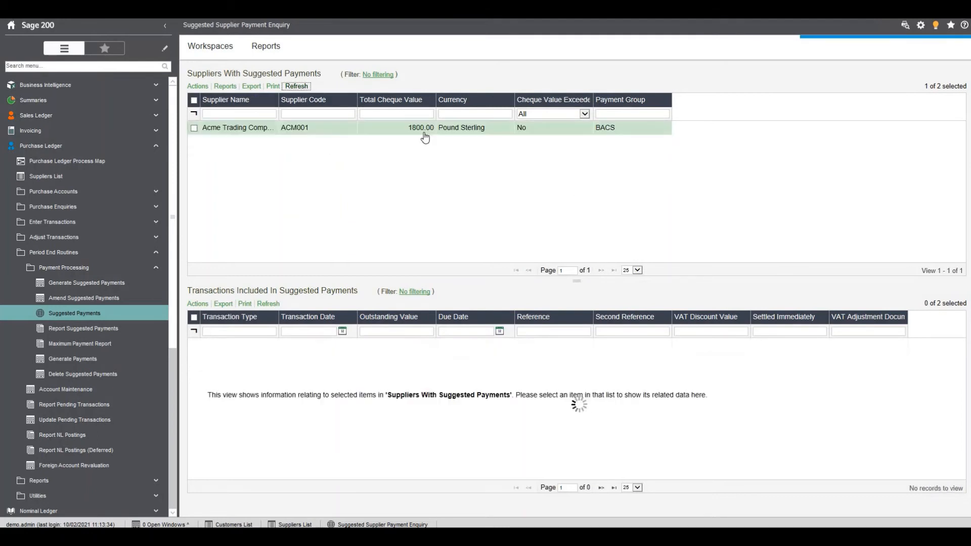
Set up Generate Payments to pay multiple suppliers in payment group 1 - BACS
click(96, 360)
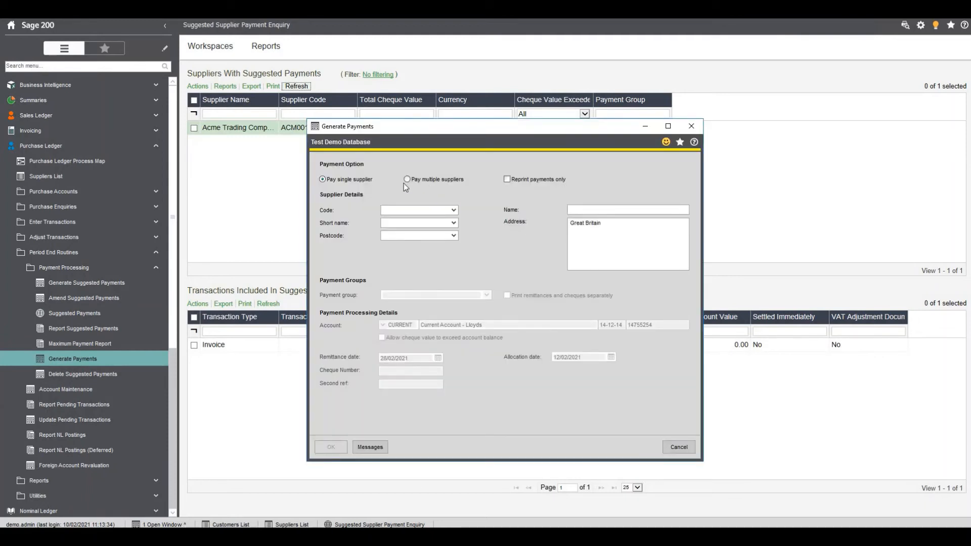
click(420, 180)
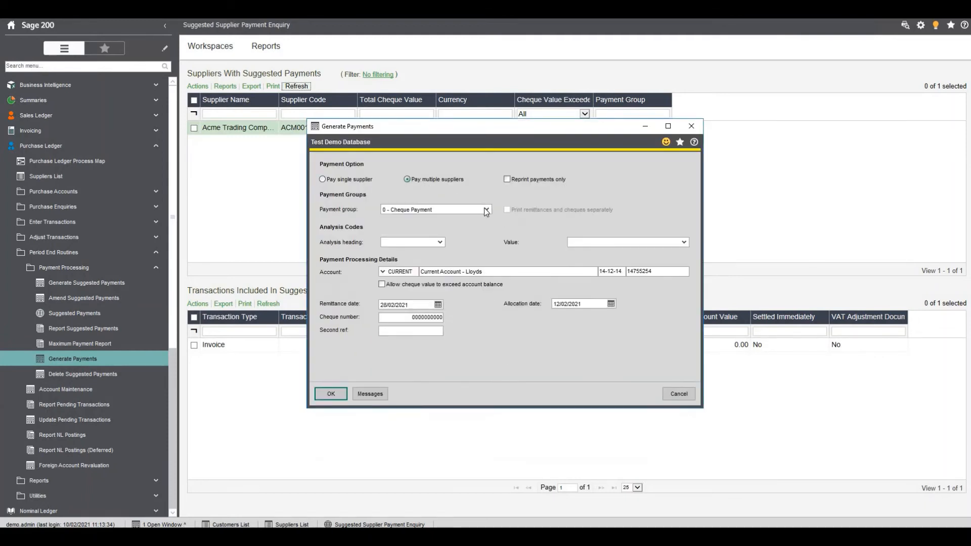
click(486, 209)
click(430, 231)
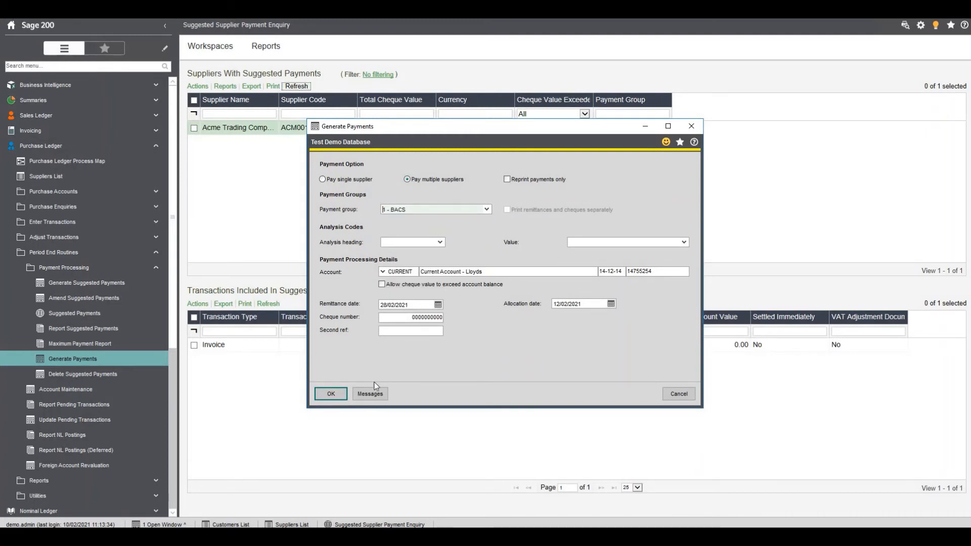
Add the Xmas Close message to the remittances for this payment run
click(373, 397)
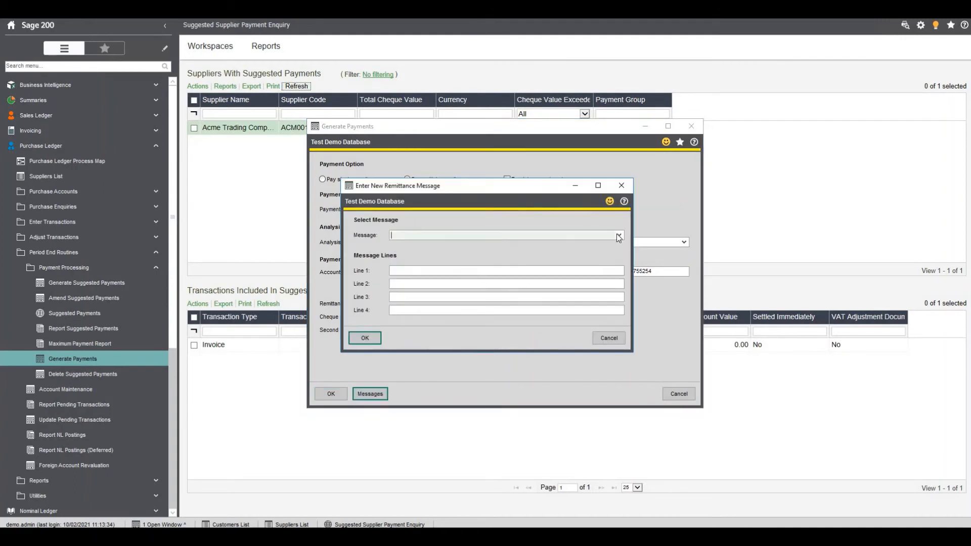
click(621, 237)
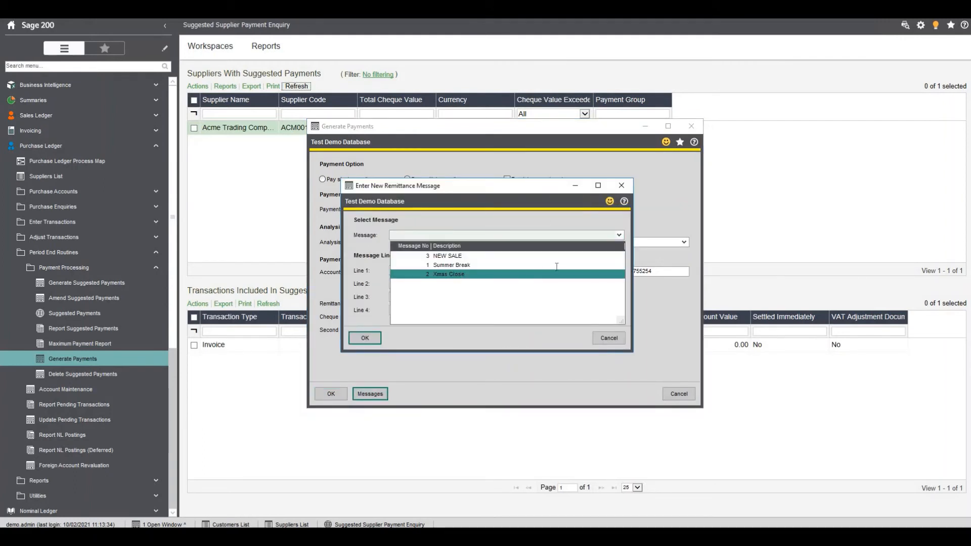
click(557, 267)
click(396, 274)
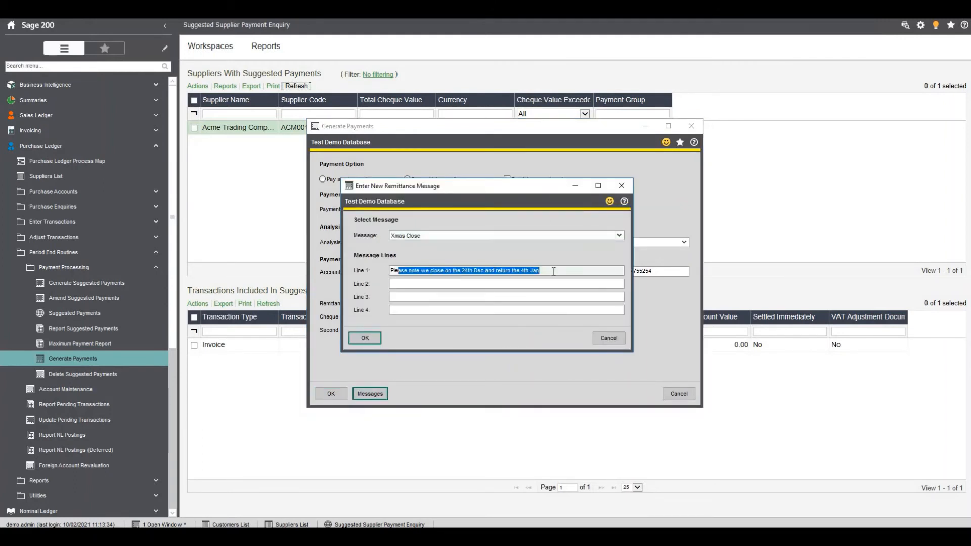
click(573, 273)
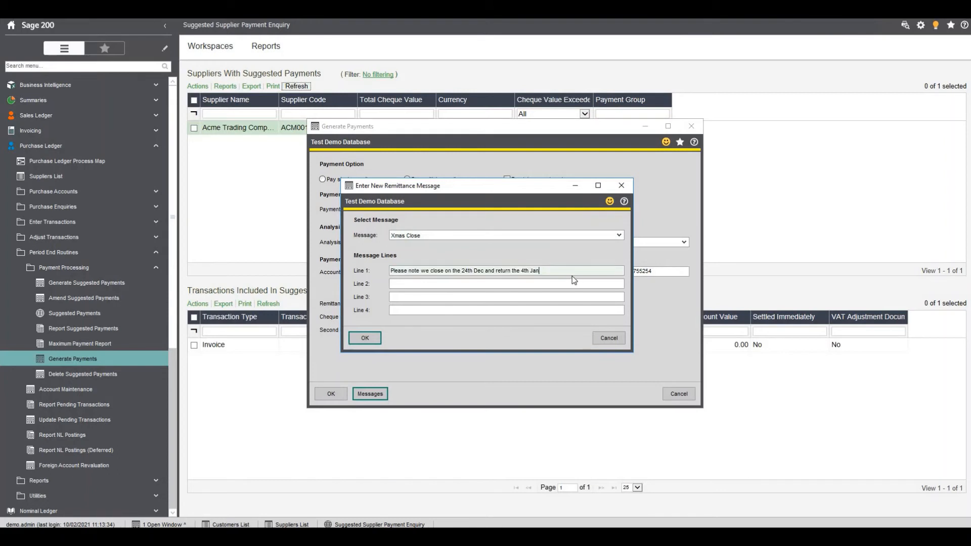
click(364, 338)
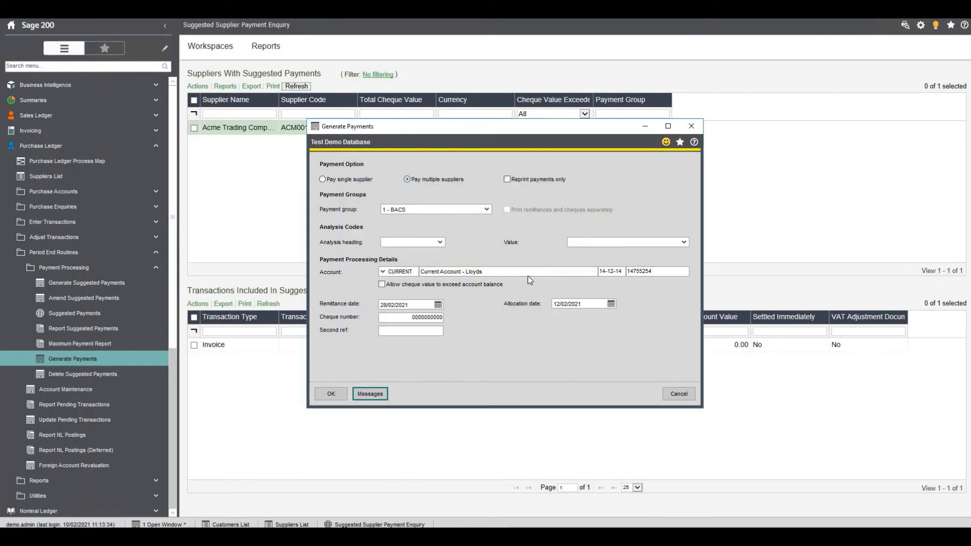
Run the BACS payments, show the individual payment details in the payment confirmation, and approve them
click(326, 394)
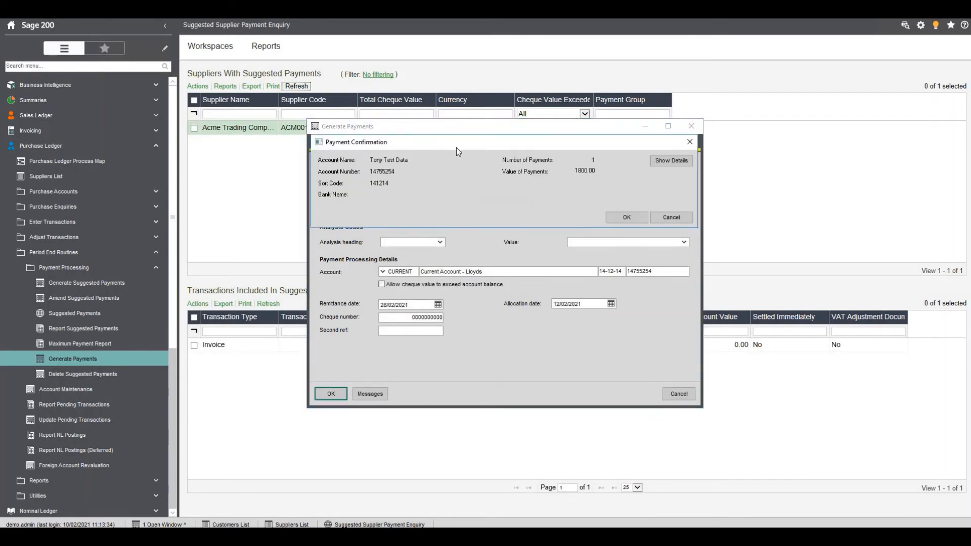
drag(456, 147, 399, 202)
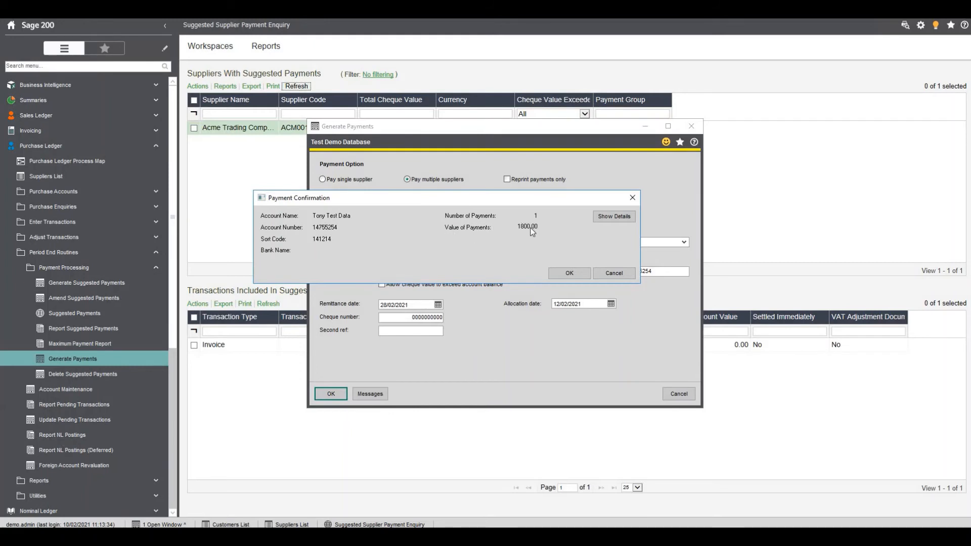
click(604, 216)
click(296, 282)
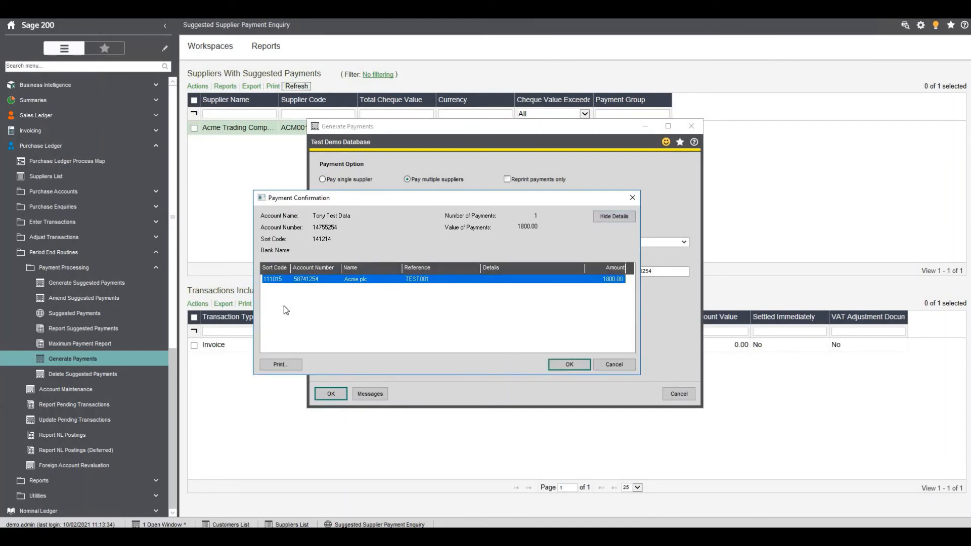
click(569, 365)
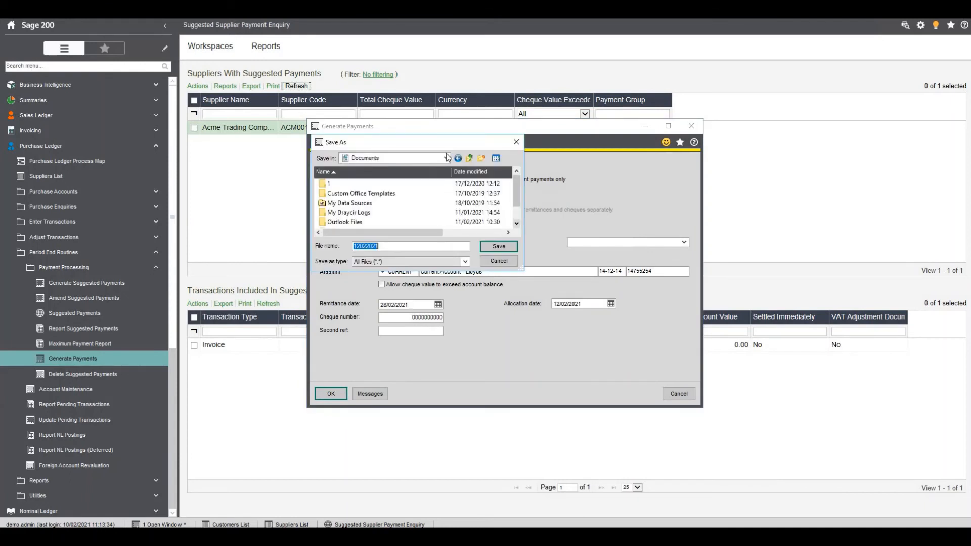
Save the payment file in Documents as bacs110221
drag(444, 144, 448, 174)
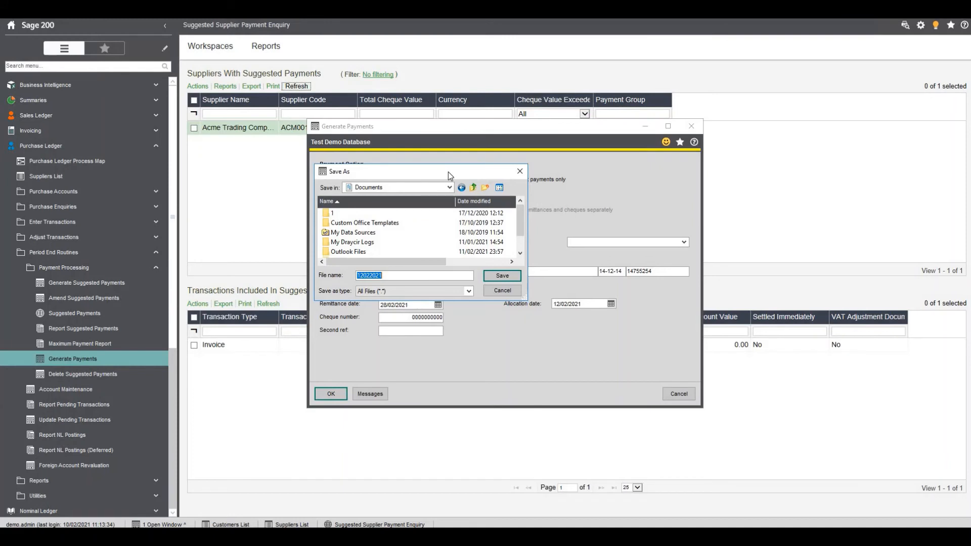
text(b)
text(acs110221)
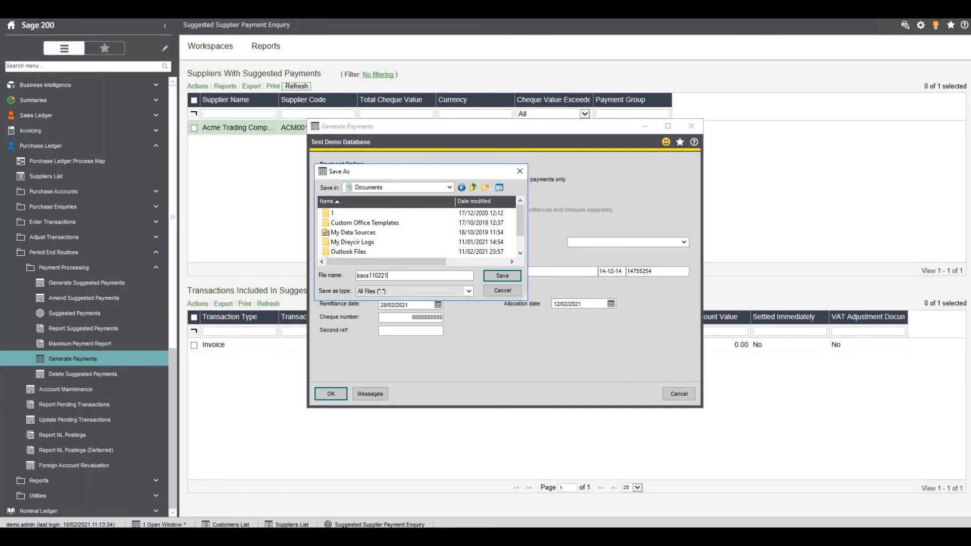
click(505, 277)
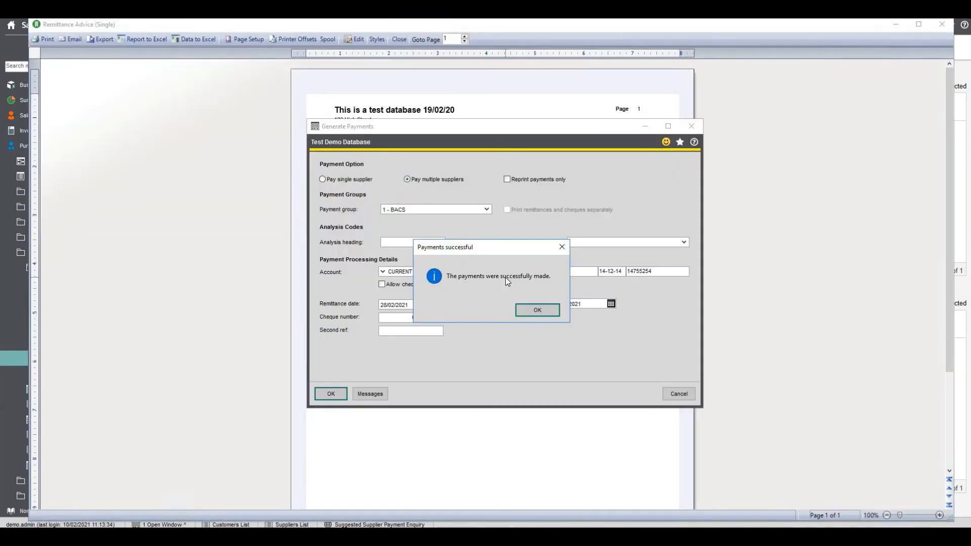
Acknowledge the payment run, review the Acme Trading Company Ltd remittance advice including its footer message, and close the report
click(537, 310)
scroll(524, 188, down, 5)
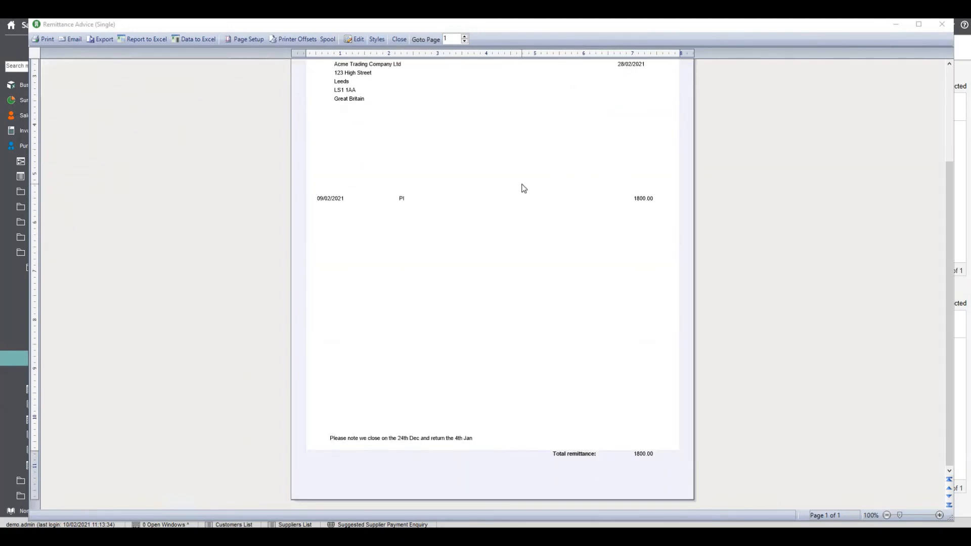
scroll(524, 190, up, 5)
scroll(524, 190, down, 5)
scroll(473, 438, up, 5)
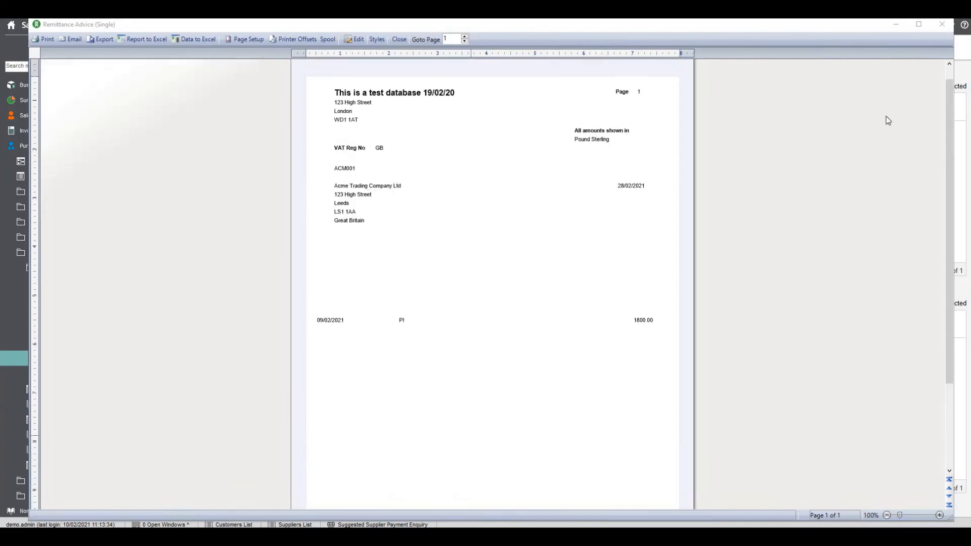
click(944, 26)
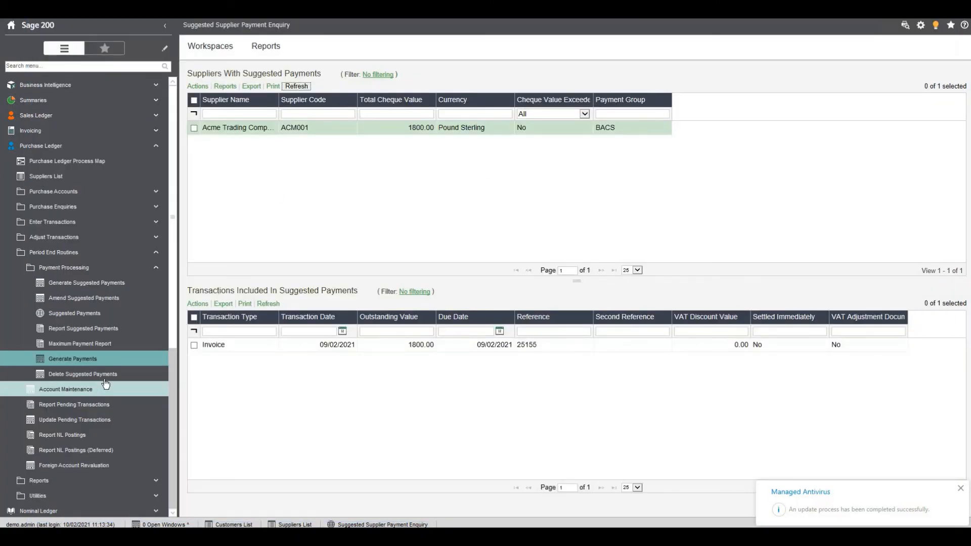
Delete all remaining suggested supplier payments and confirm the deletion
click(102, 374)
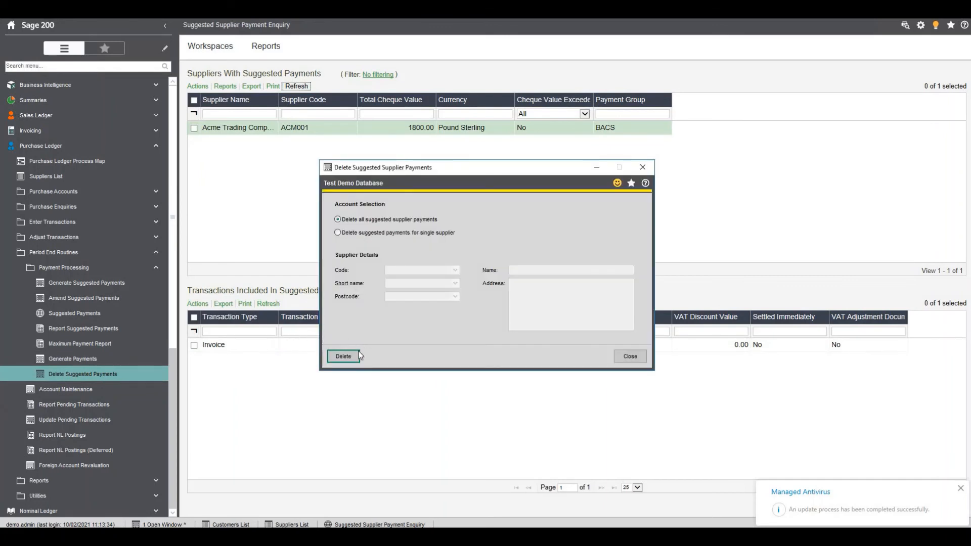
click(344, 356)
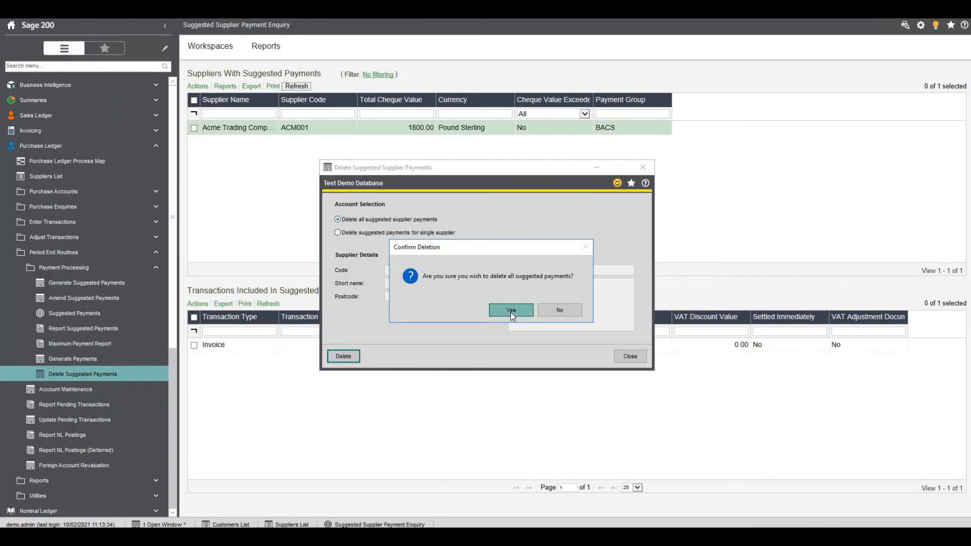
click(511, 310)
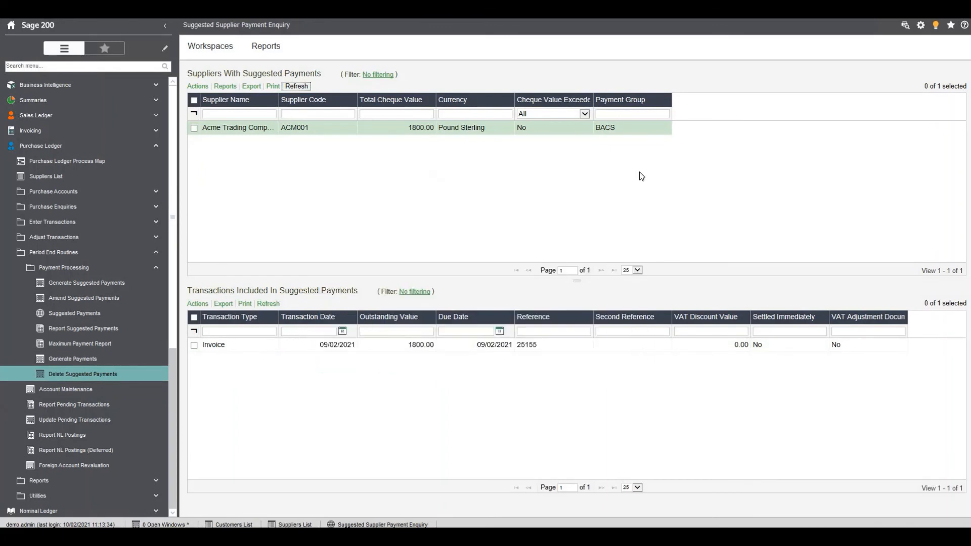
Open the Suppliers List, refresh it, and check the balance of 3M Ltd
click(65, 177)
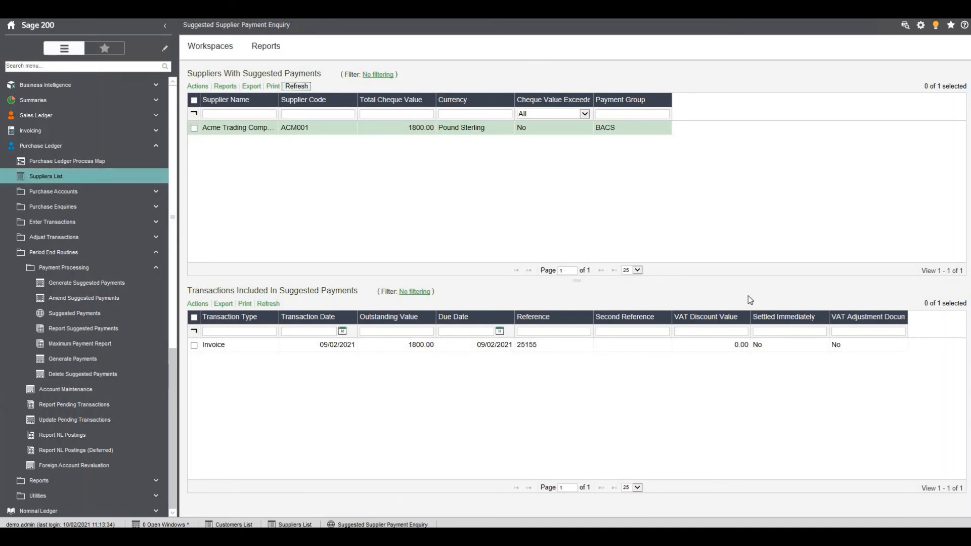
click(877, 60)
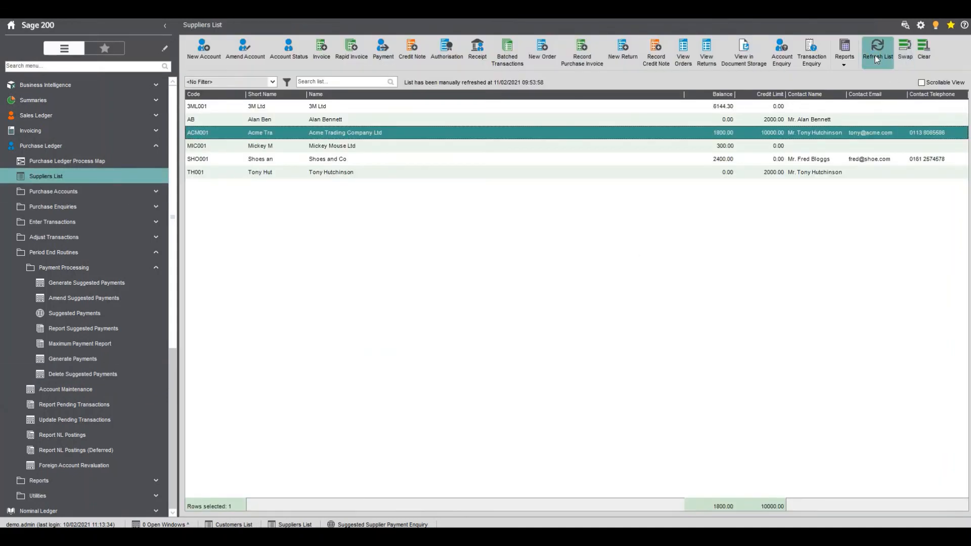
click(720, 109)
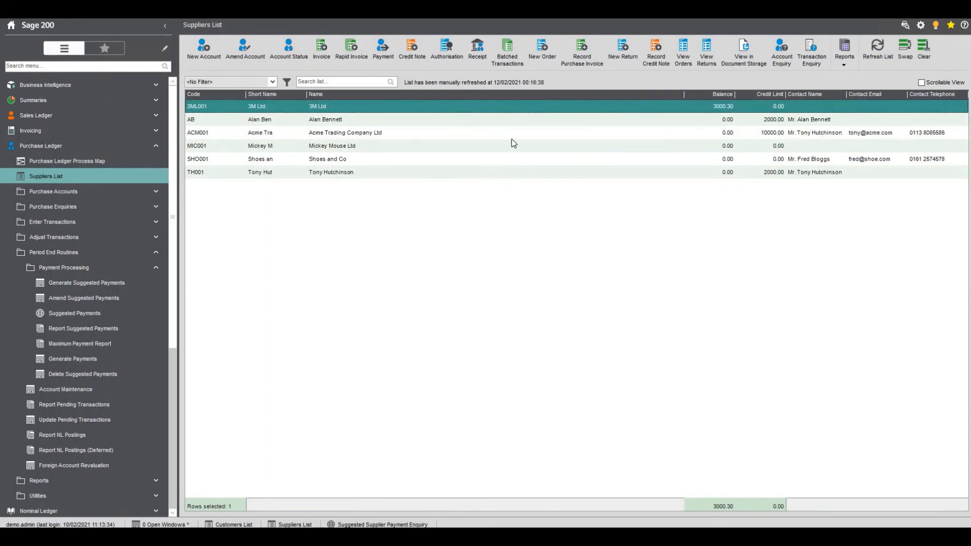
Open the transaction enquiry for Acme Trading Company Ltd and examine its payments dated 28/02/2021
click(455, 135)
click(250, 54)
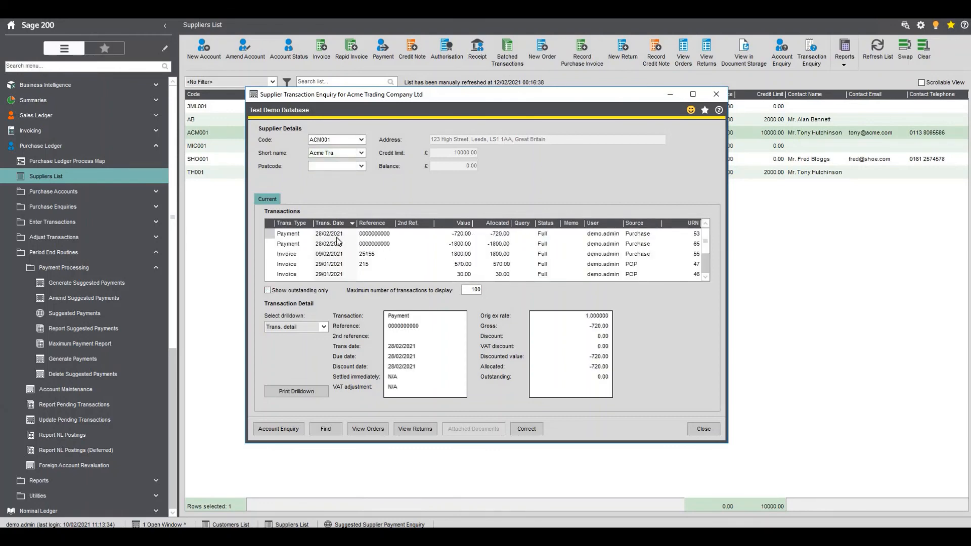
click(336, 236)
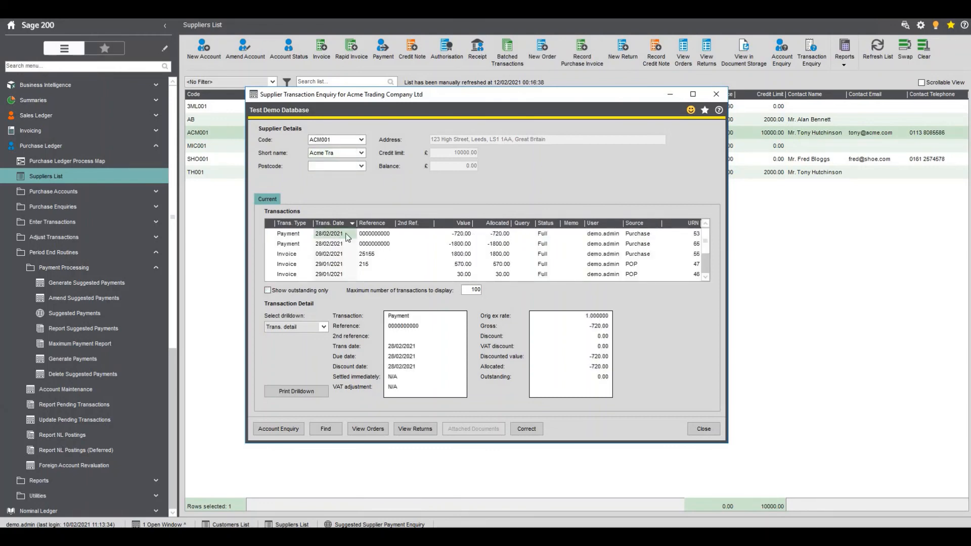